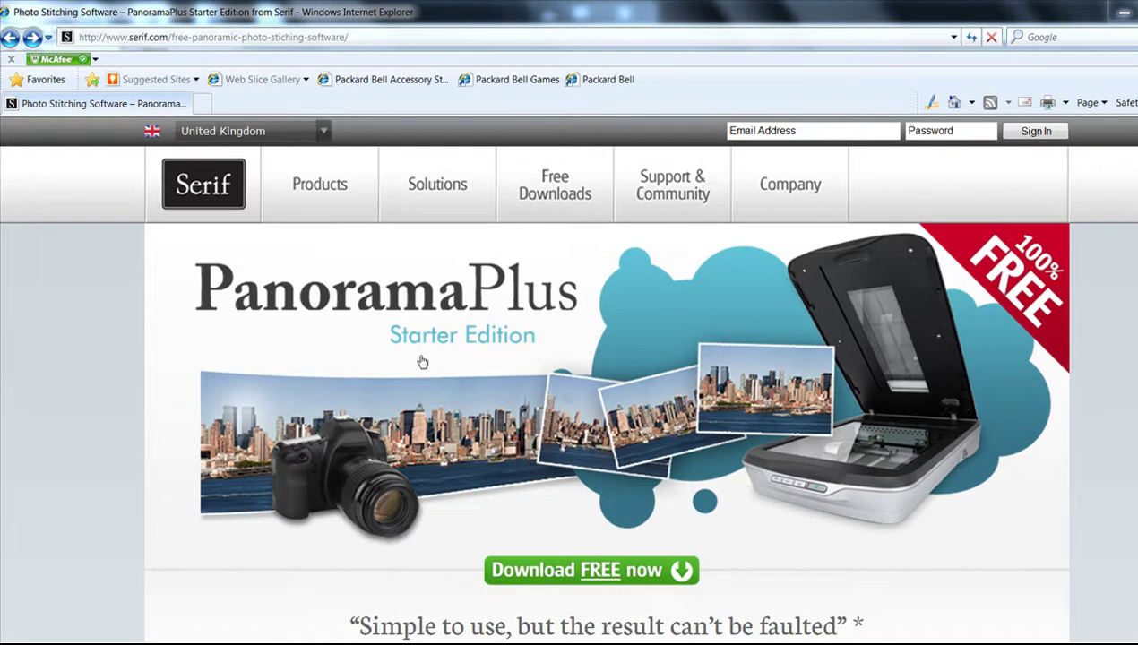
Download the free PanoramaPlus Starter Edition from the Serif website.
{"action": "left_click", "coordinate": [572, 573]}
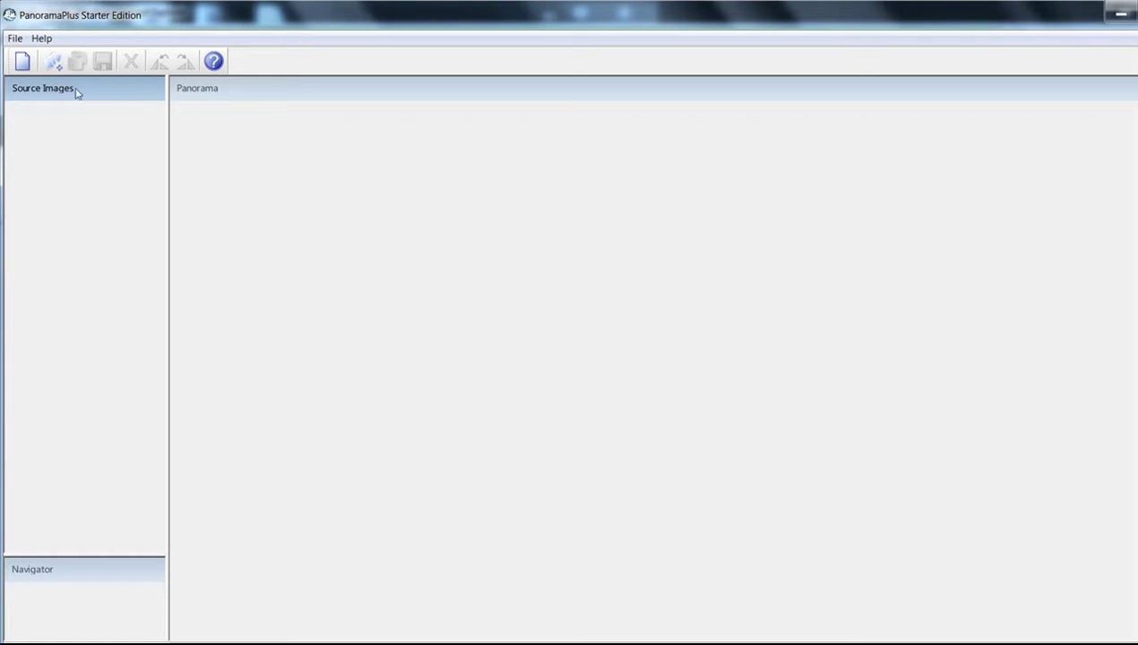
Look through the Help menu and File > Preferences, then cancel the preferences unchanged.
{"action": "left_click", "coordinate": [44, 41]}
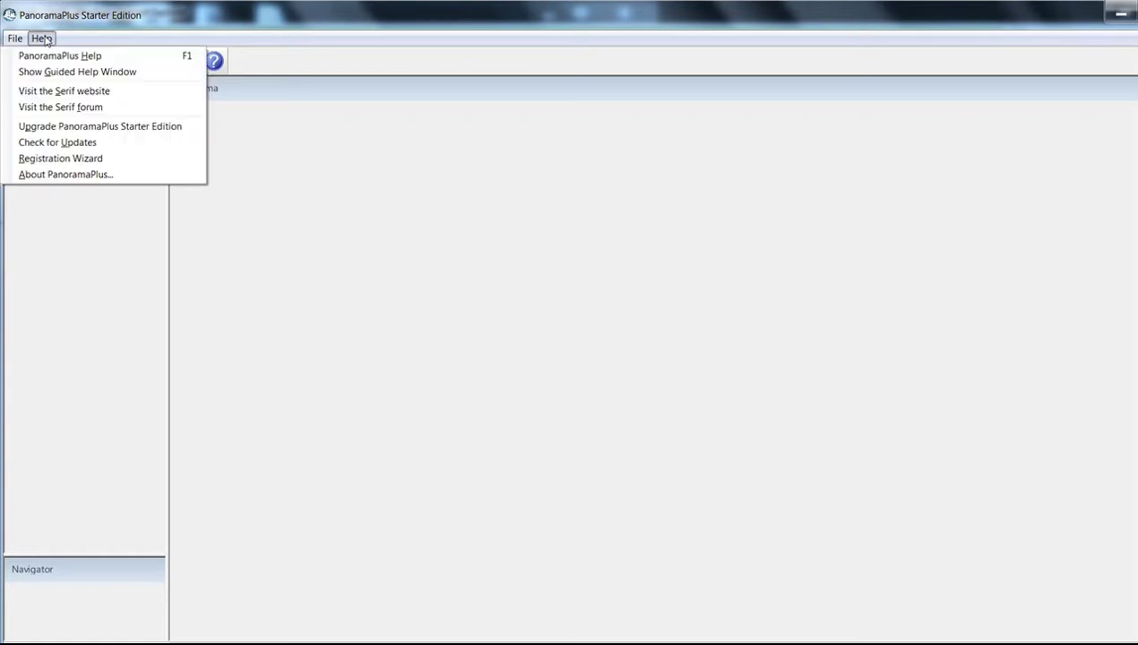
{"action": "mouse_move", "coordinate": [15, 41]}
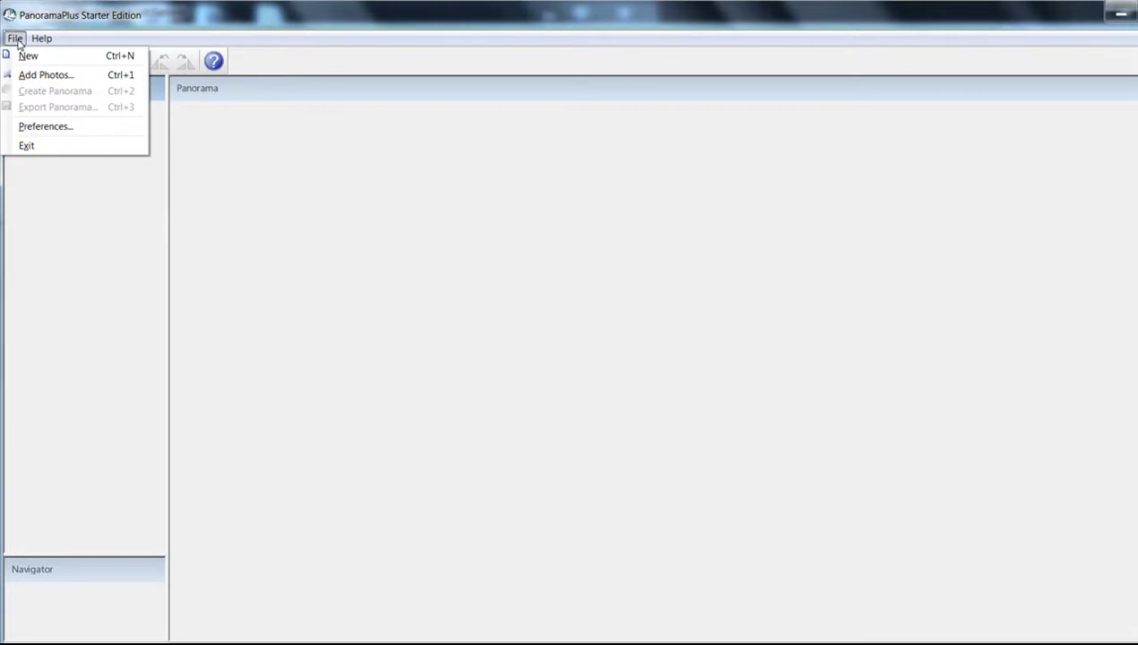
{"action": "left_click", "coordinate": [43, 126]}
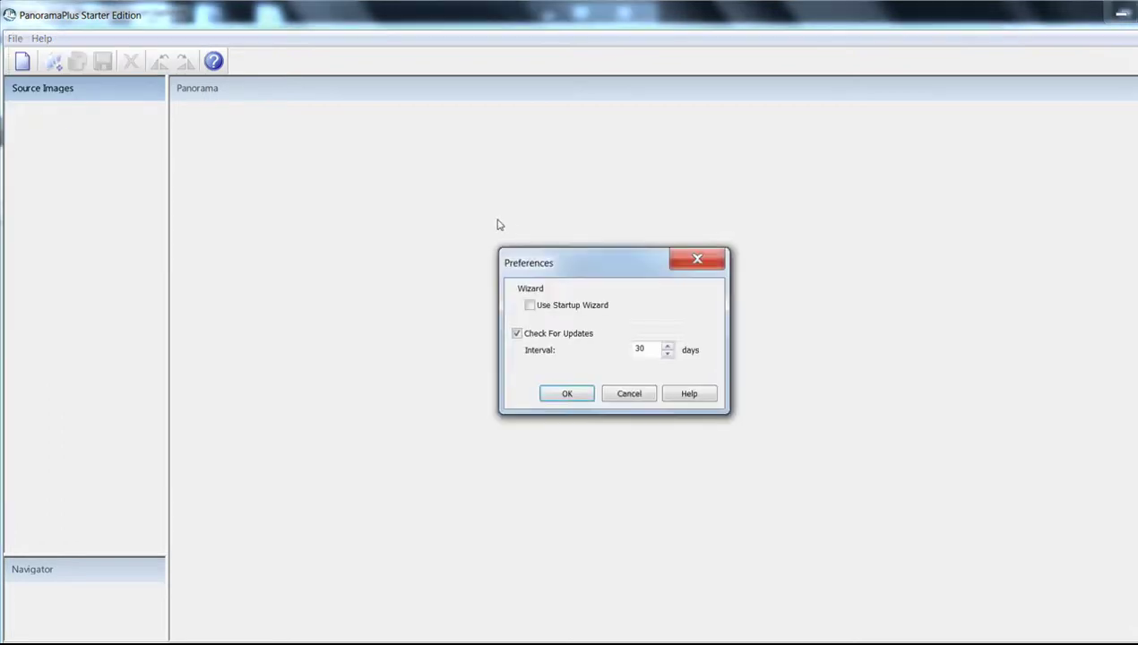
{"action": "left_click_drag", "start_coordinate": [592, 263], "coordinate": [429, 195]}
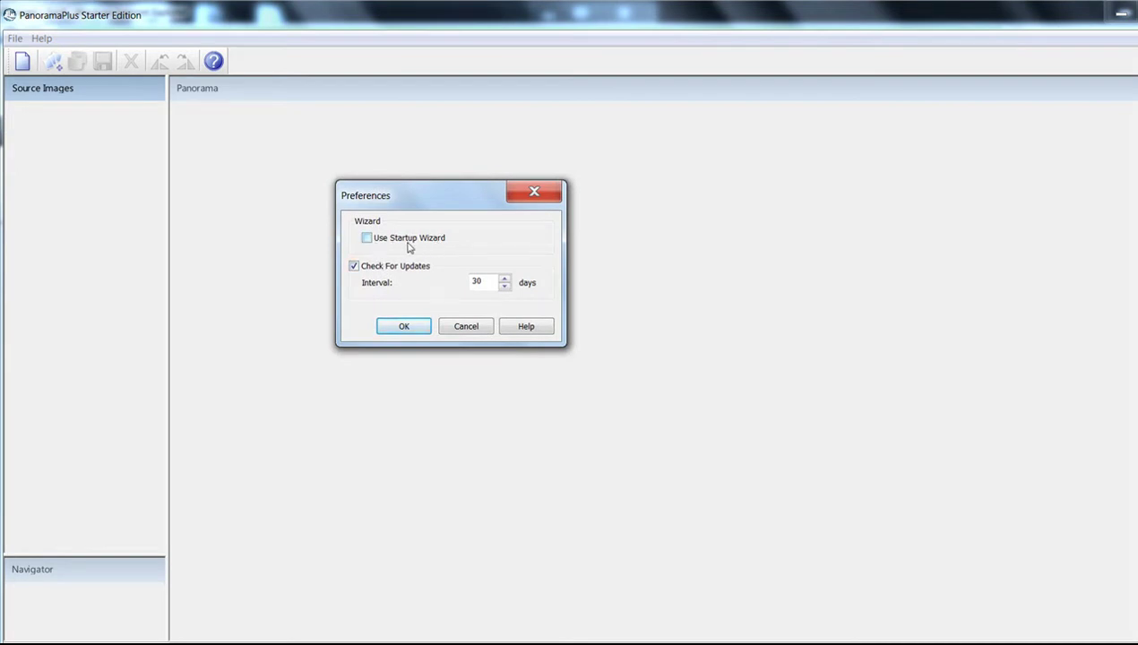
{"action": "left_click", "coordinate": [475, 328]}
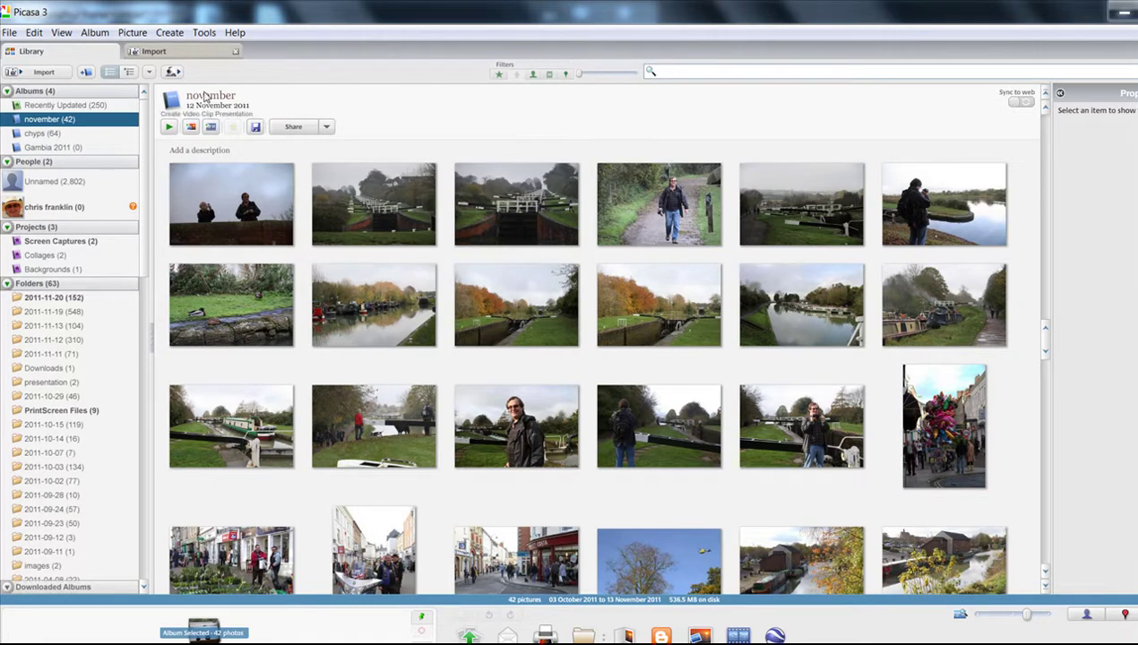
Begin a camera import in Picasa with Desktop > panoramic chosen as the Import to folder.
{"action": "left_click", "coordinate": [188, 54]}
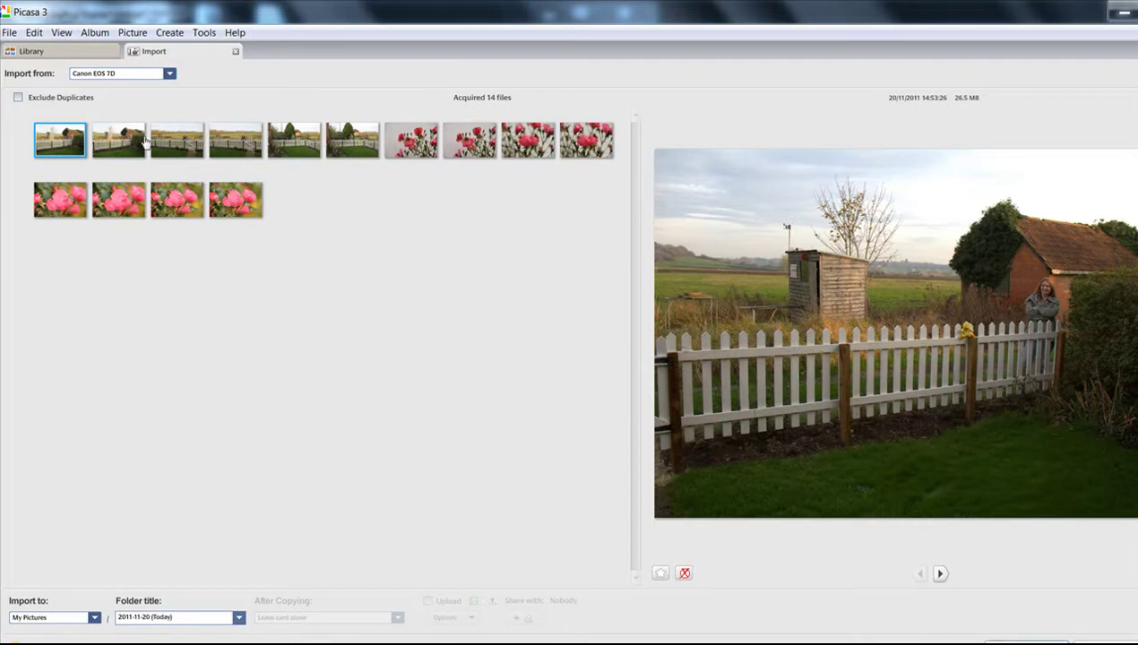
{"action": "left_click", "coordinate": [95, 617]}
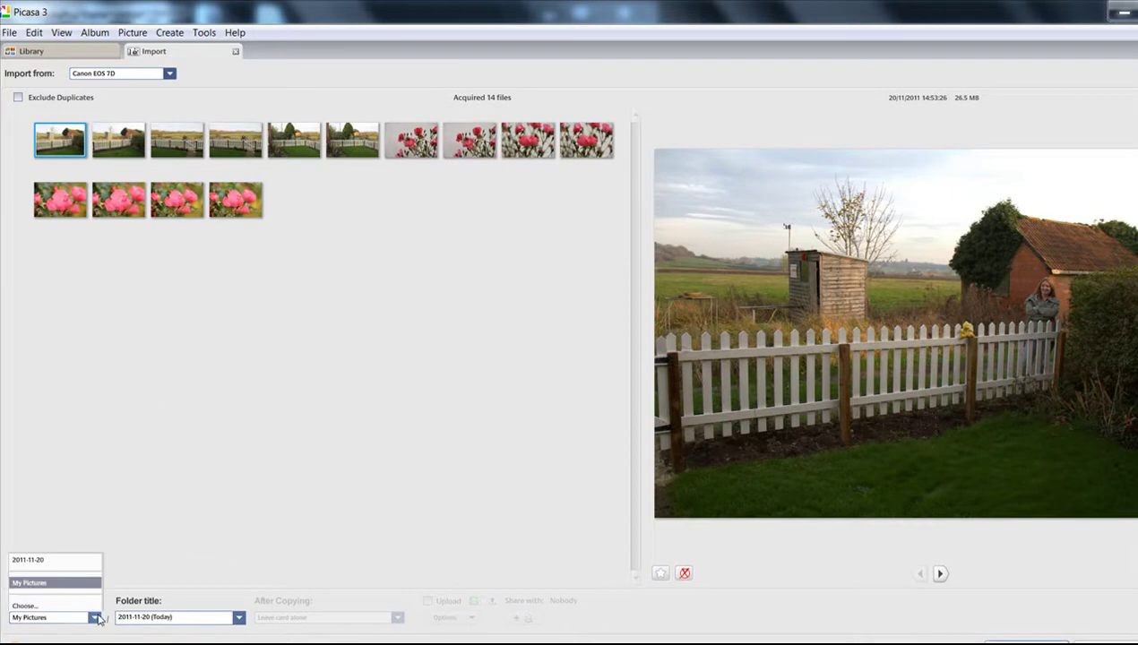
{"action": "left_click", "coordinate": [70, 608]}
{"action": "left_click_drag", "start_coordinate": [720, 320], "coordinate": [717, 287]}
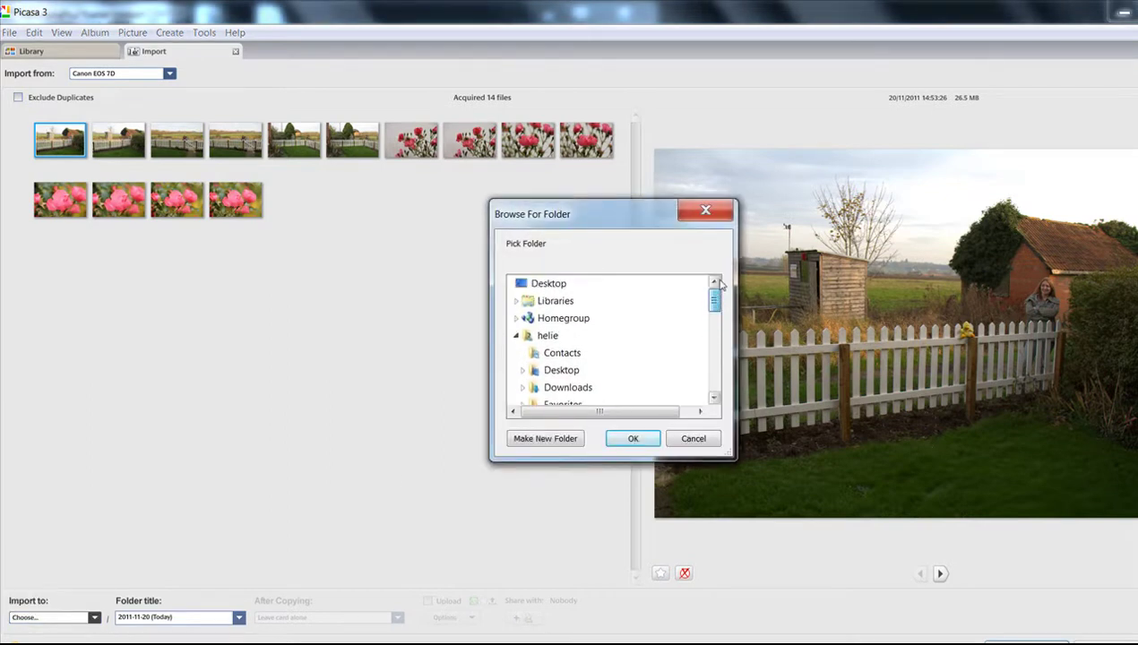
{"action": "left_click", "coordinate": [585, 285]}
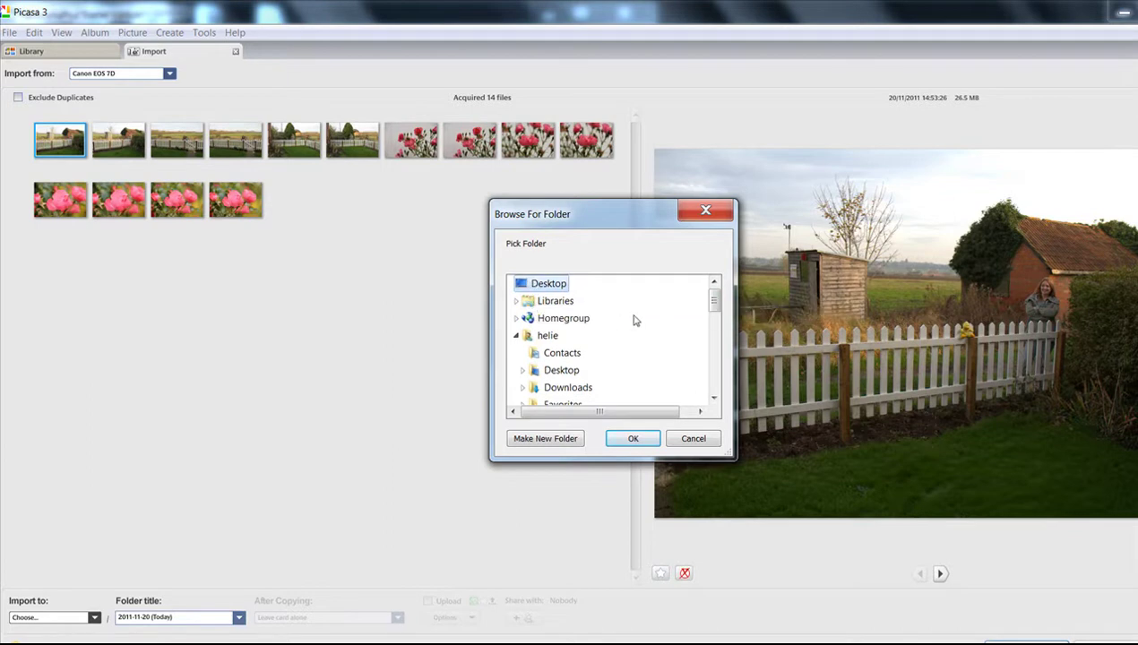
{"action": "left_click_drag", "start_coordinate": [714, 304], "coordinate": [673, 366]}
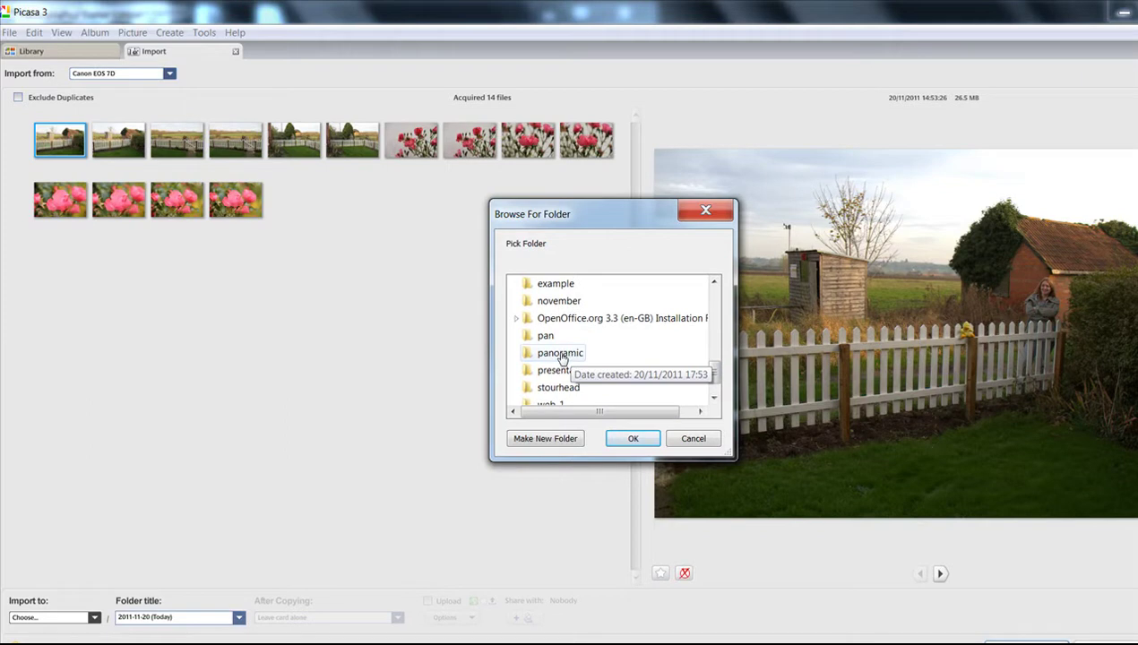
{"action": "left_click", "coordinate": [558, 356]}
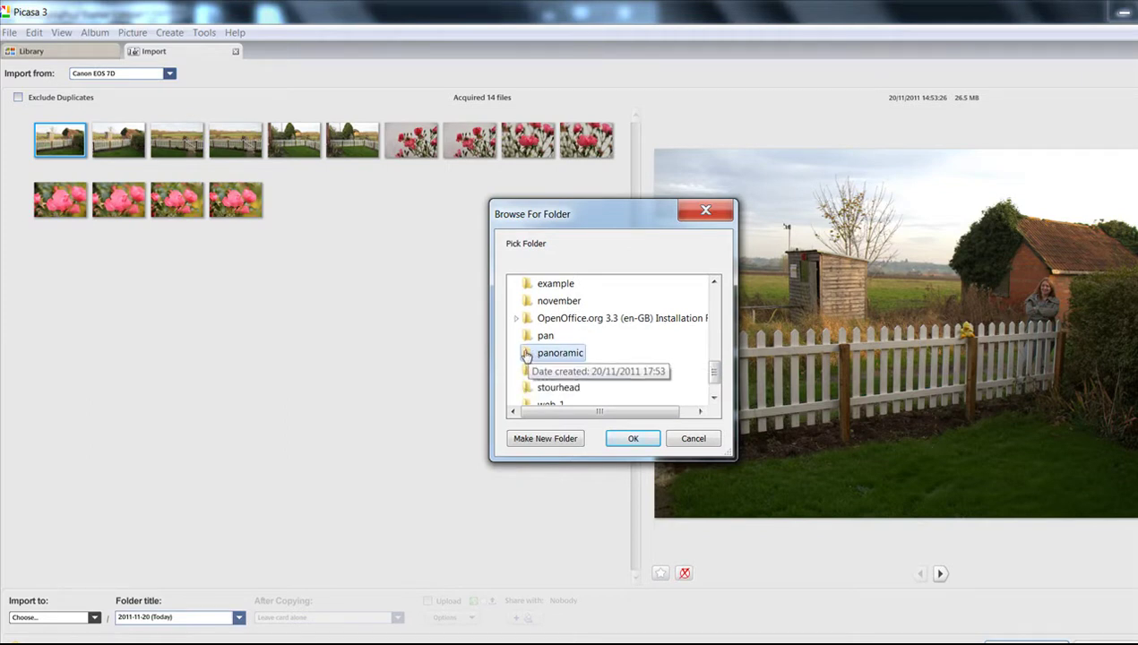
{"action": "left_click", "coordinate": [634, 438]}
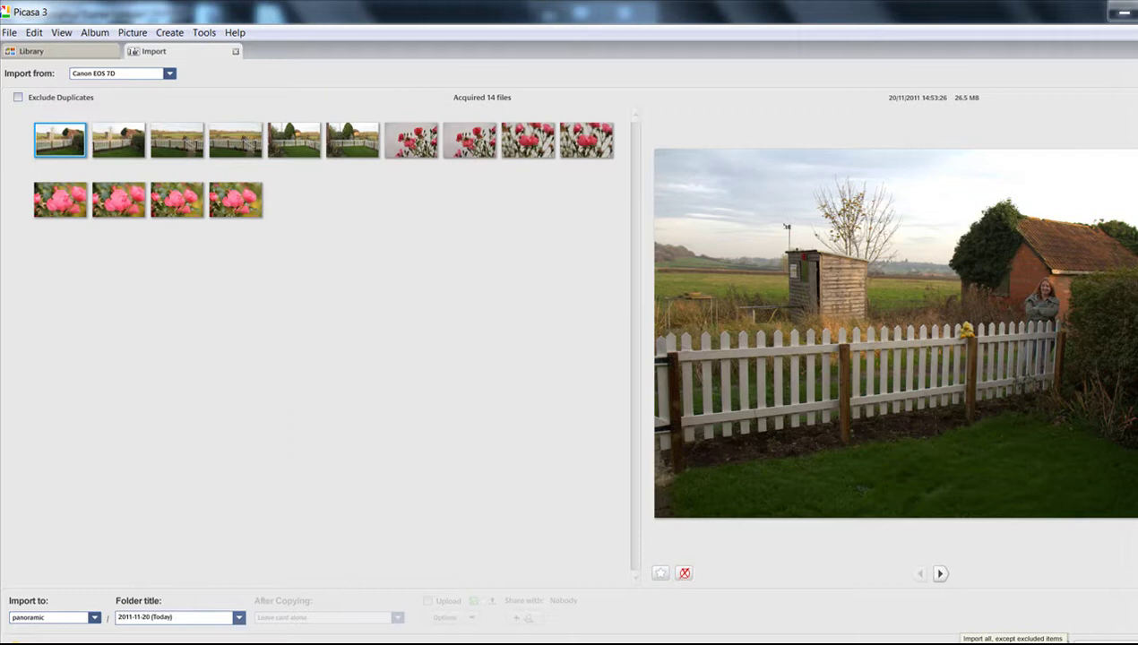
Import into a folder titled by date taken, then select the 2nd, 4th and 6th fence photos.
{"action": "left_click", "coordinate": [237, 618]}
{"action": "left_click", "coordinate": [221, 594]}
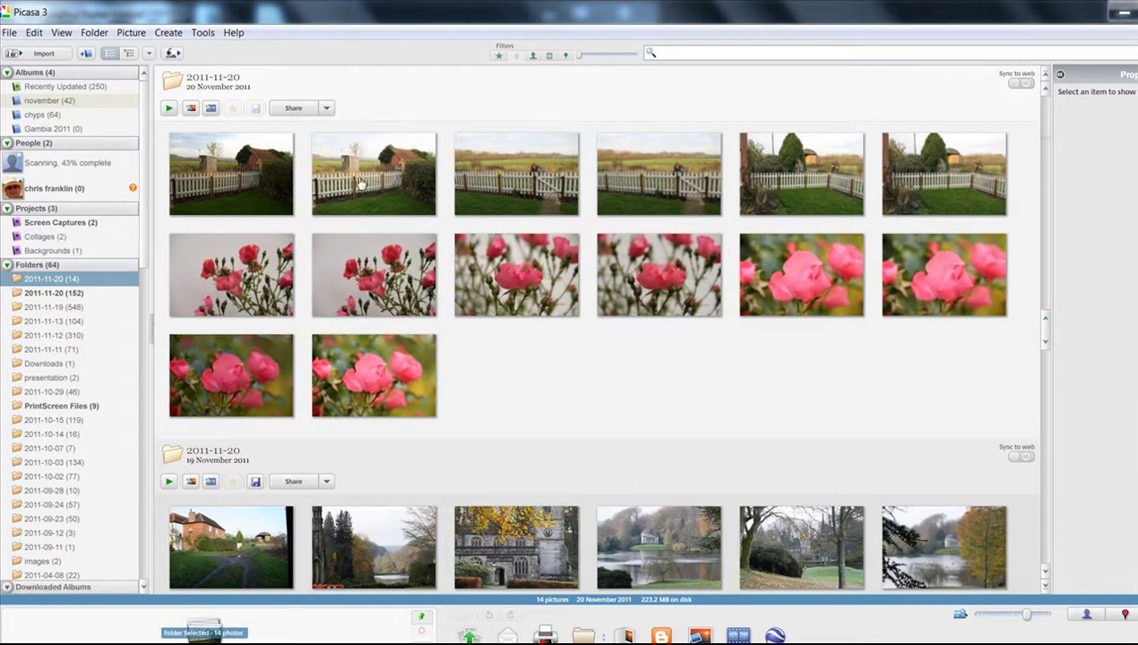
{"action": "left_click", "coordinate": [363, 184]}
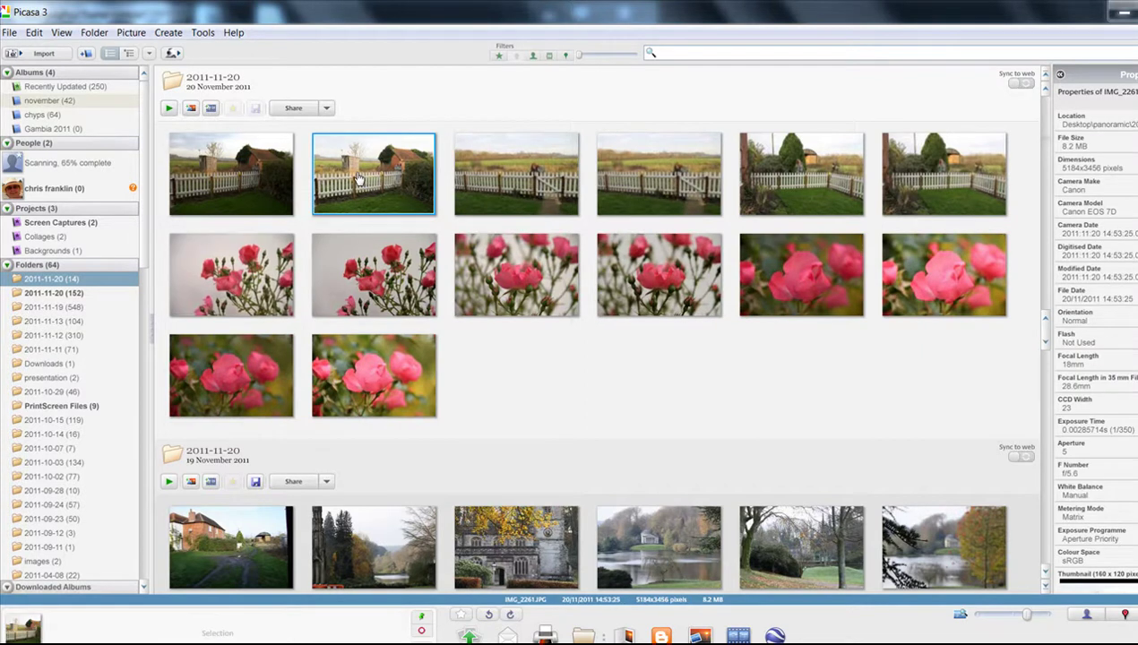
{"action": "left_click", "coordinate": [646, 183], "text": "ctrl"}
{"action": "left_click", "coordinate": [918, 176], "text": "ctrl"}
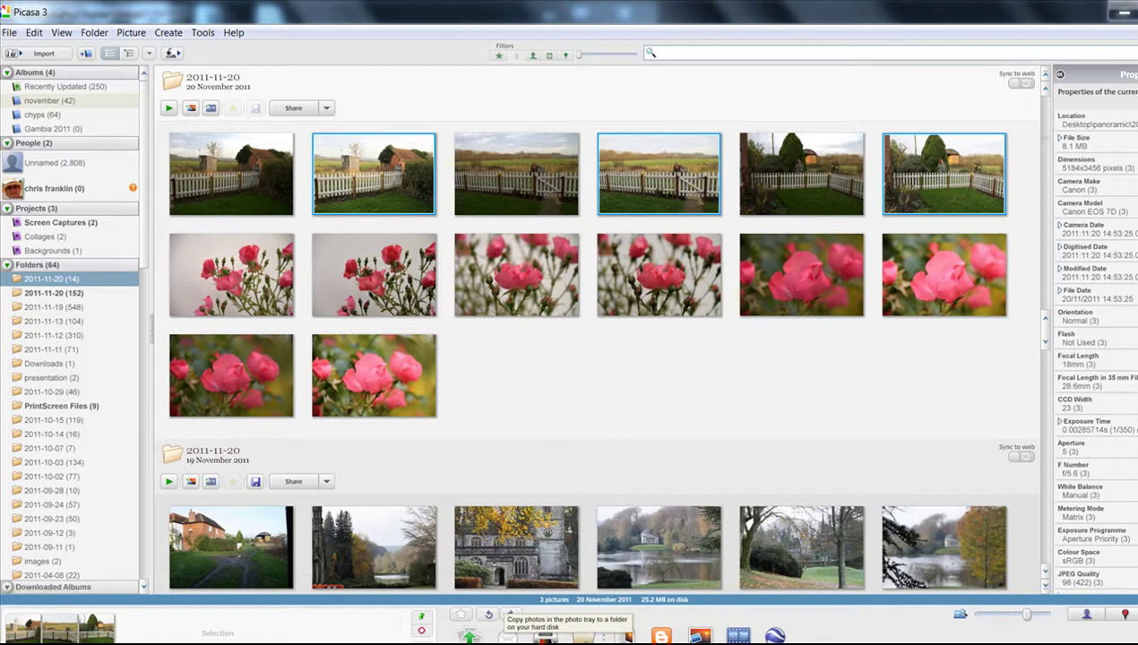
Set up exporting the selected photos to a folder named 'panoramic', resized to 1500 pixels.
{"action": "left_click", "coordinate": [582, 638]}
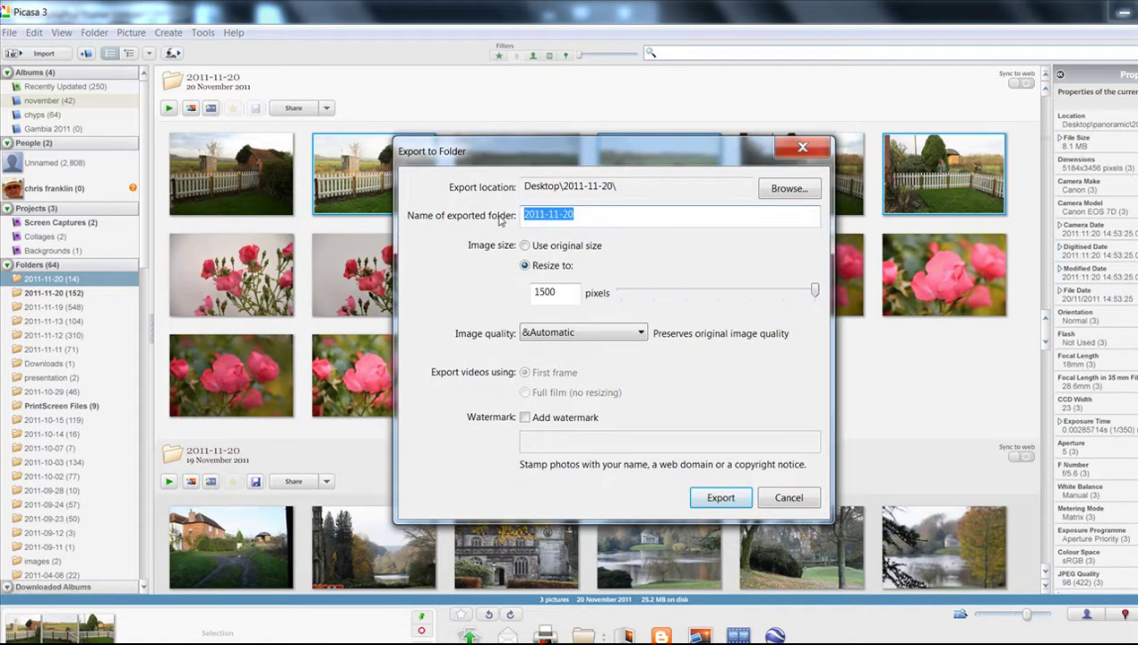
{"action": "type", "text": "pan"}
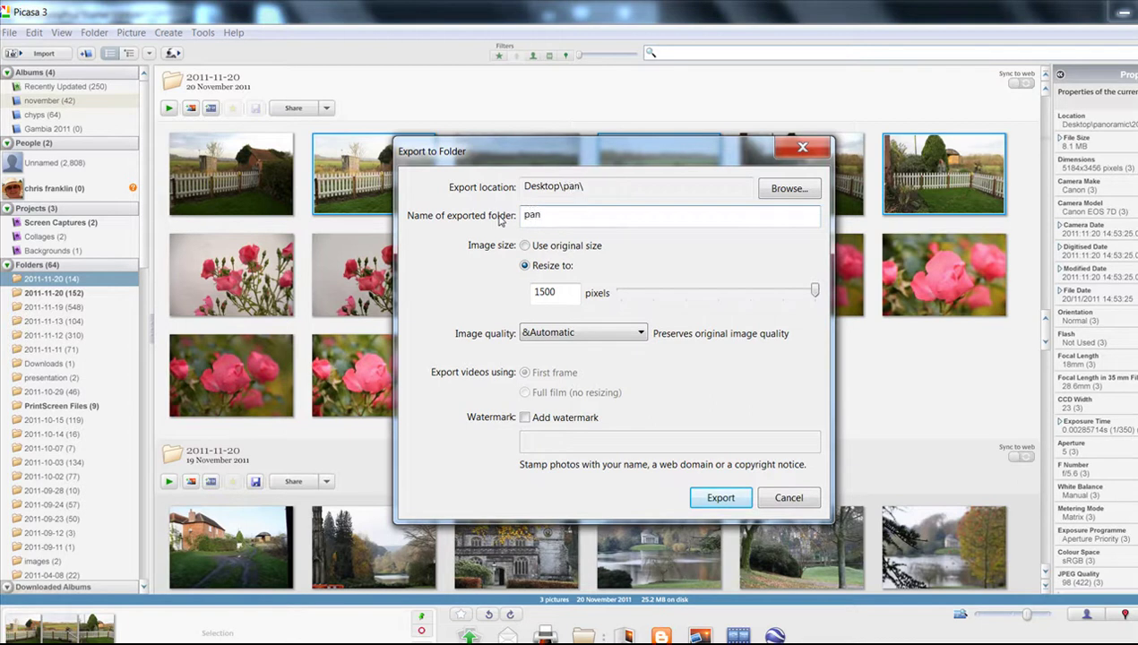
{"action": "type", "text": "oramic"}
Export the three photos into the panoramic folder and move the Explorer window aside.
{"action": "left_click", "coordinate": [720, 500]}
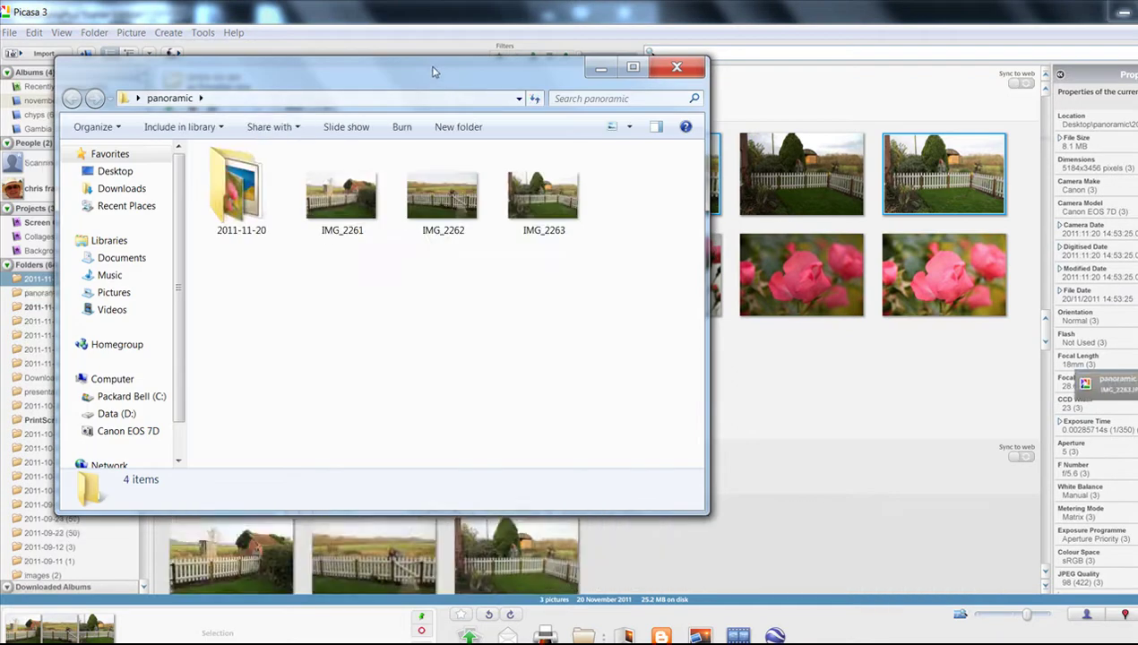
{"action": "left_click_drag", "start_coordinate": [432, 70], "coordinate": [525, 213]}
{"action": "left_click_drag", "start_coordinate": [553, 257], "coordinate": [679, 582]}
Open fence photo IMG_2261 in Picasa's edit view.
{"action": "left_click", "coordinate": [587, 389]}
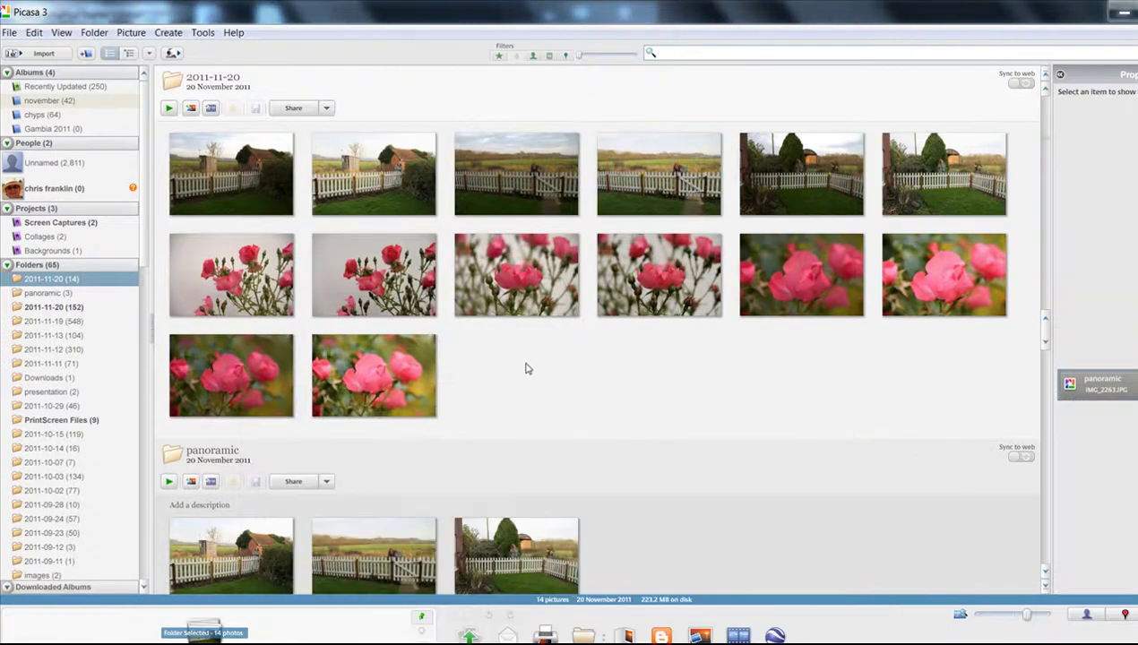
{"action": "left_click", "coordinate": [363, 170]}
{"action": "double_click", "coordinate": [367, 170]}
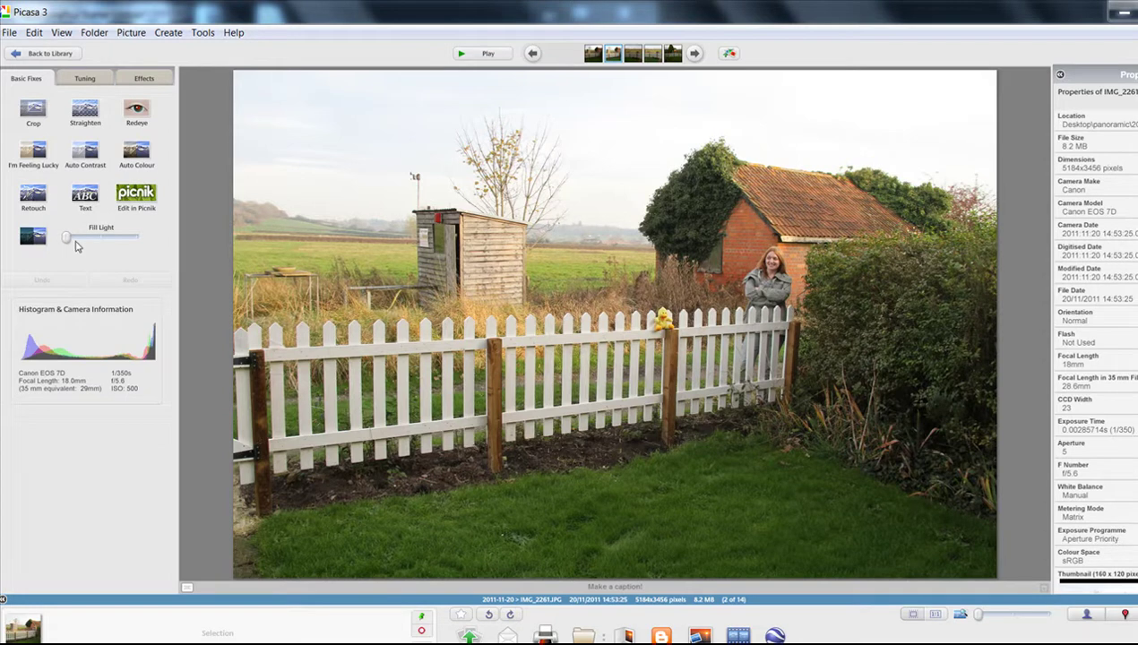
Raise Fill Light on IMG_2261 and crop it to 4224 x 2767 pixels.
{"action": "left_click_drag", "start_coordinate": [66, 239], "coordinate": [78, 240]}
{"action": "left_click", "coordinate": [33, 110]}
{"action": "left_click_drag", "start_coordinate": [290, 105], "coordinate": [911, 512]}
{"action": "left_click", "coordinate": [45, 275]}
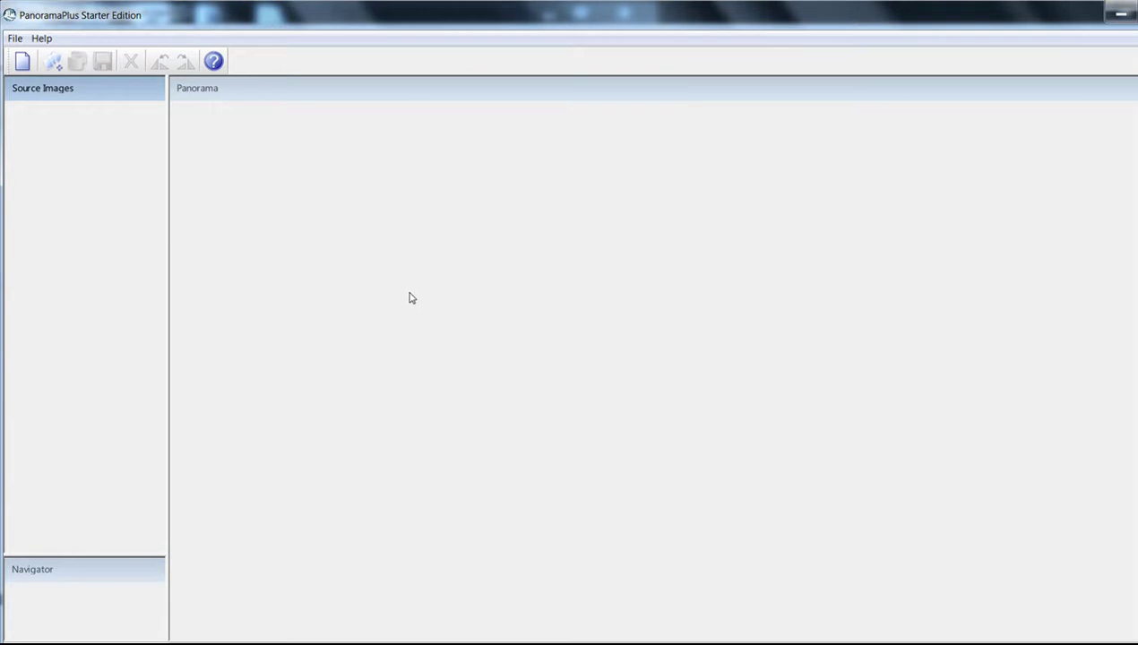
Add IMG_2261, IMG_2262 and IMG_2263 from Desktop > panoramic as source images.
{"action": "left_click", "coordinate": [52, 64]}
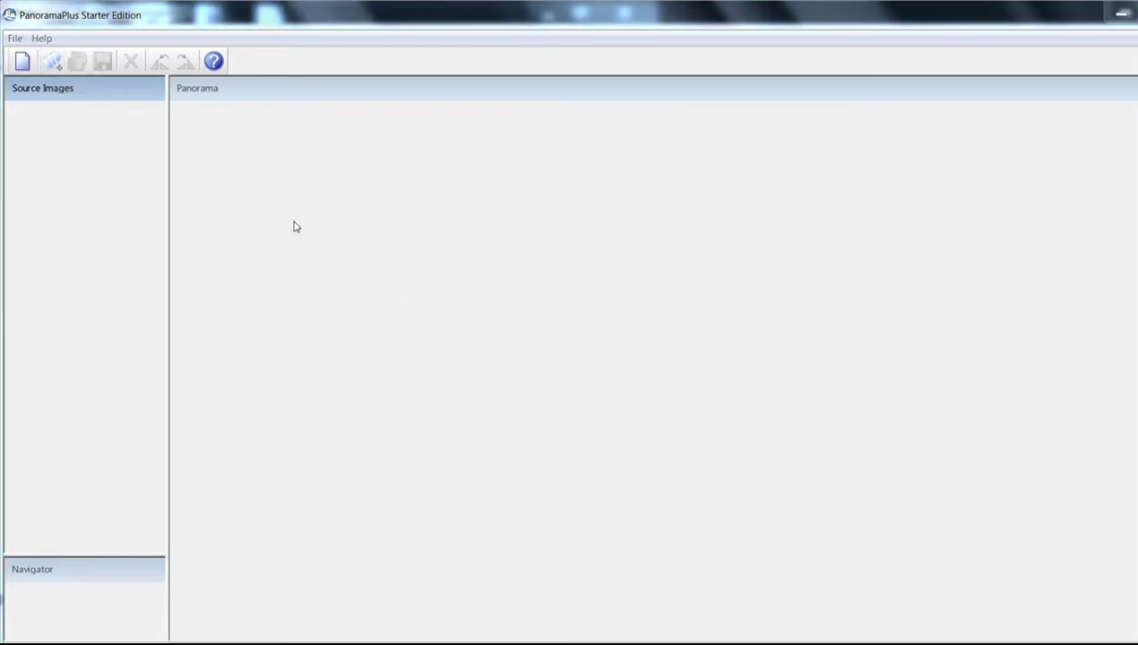
{"action": "left_click_drag", "start_coordinate": [539, 191], "coordinate": [550, 280]}
{"action": "left_click", "coordinate": [448, 394]}
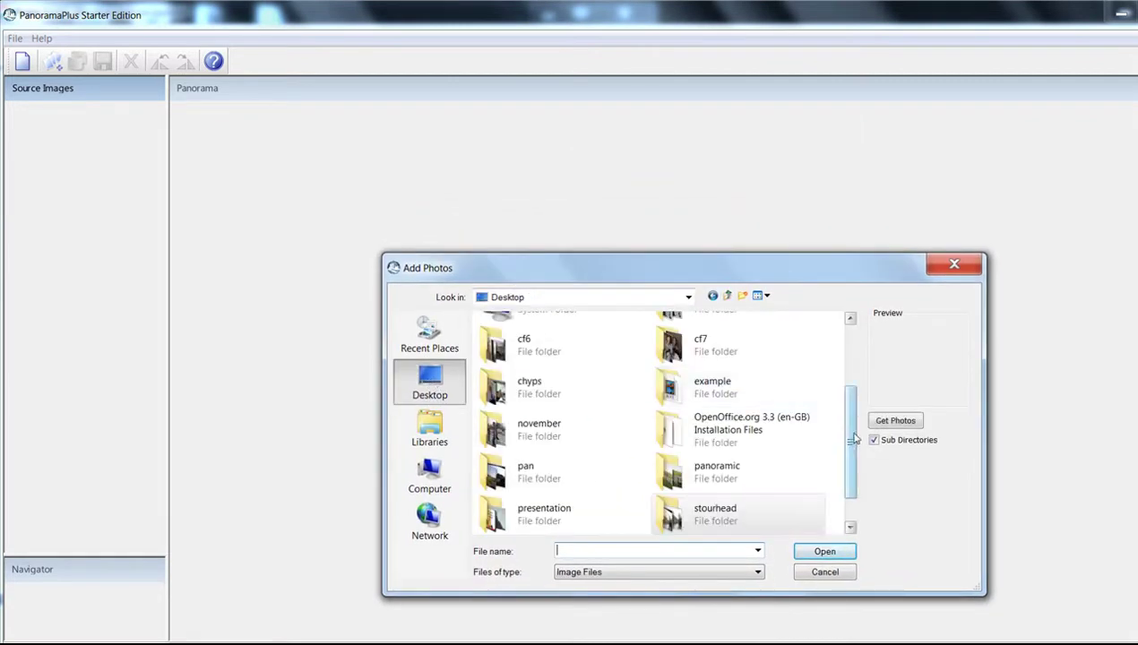
{"action": "scroll", "coordinate": [854, 440], "scroll_direction": "down", "scroll_amount": 1}
{"action": "left_click", "coordinate": [718, 445]}
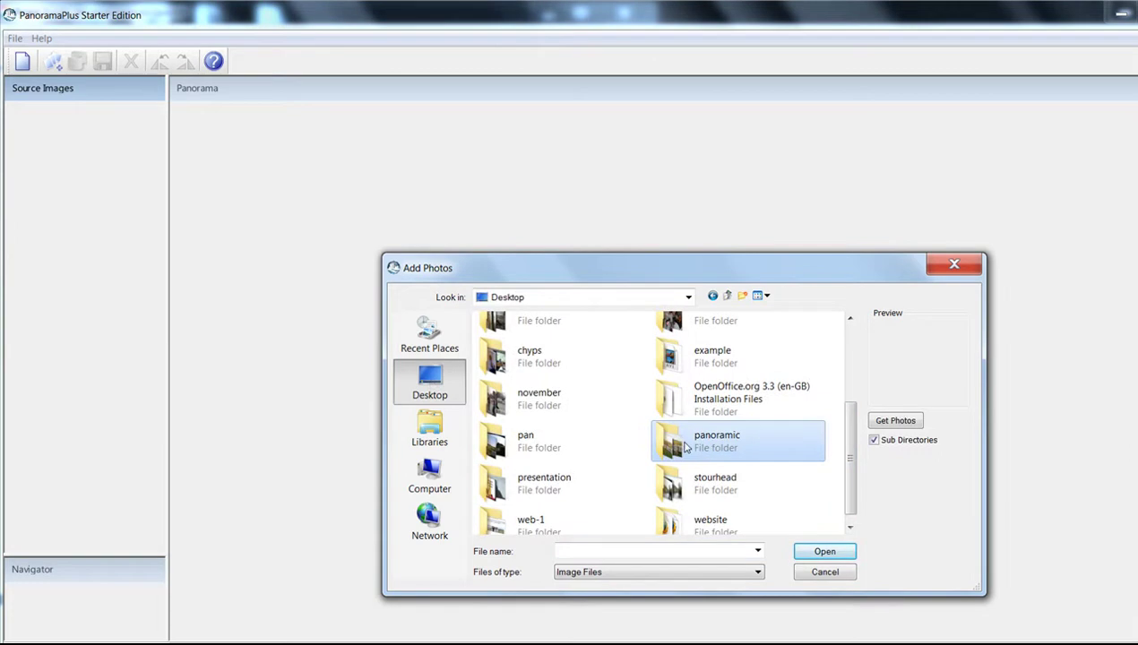
{"action": "double_click", "coordinate": [685, 446]}
{"action": "left_click", "coordinate": [603, 380]}
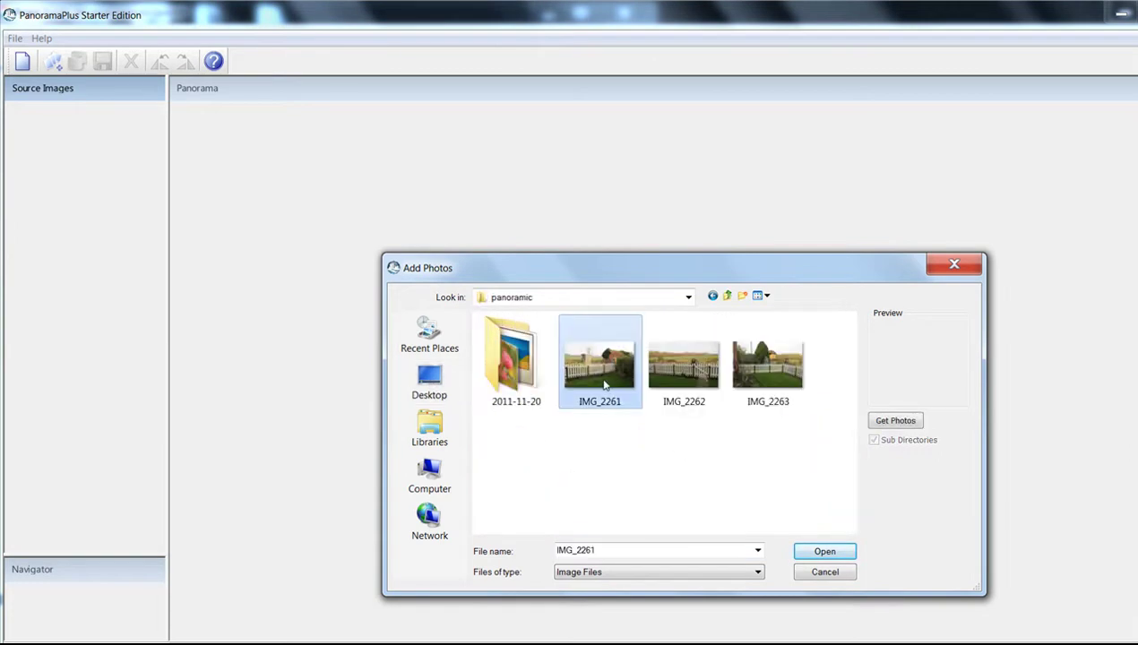
{"action": "left_click", "coordinate": [684, 372], "text": "ctrl"}
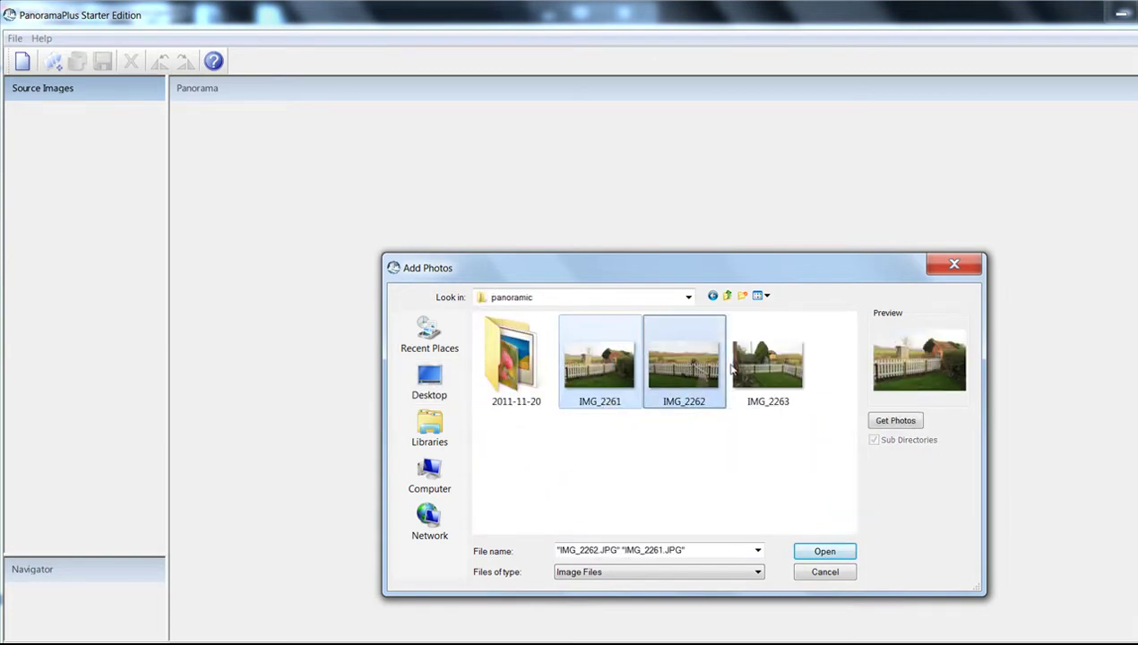
{"action": "left_click", "coordinate": [765, 370], "text": "ctrl"}
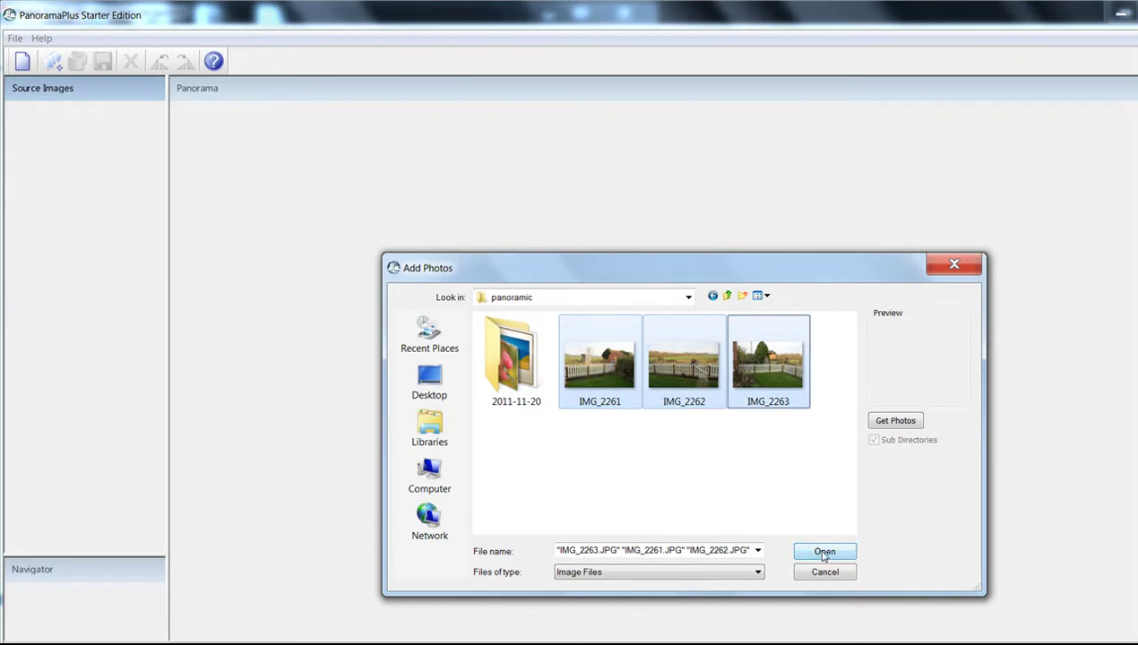
{"action": "left_click", "coordinate": [825, 552]}
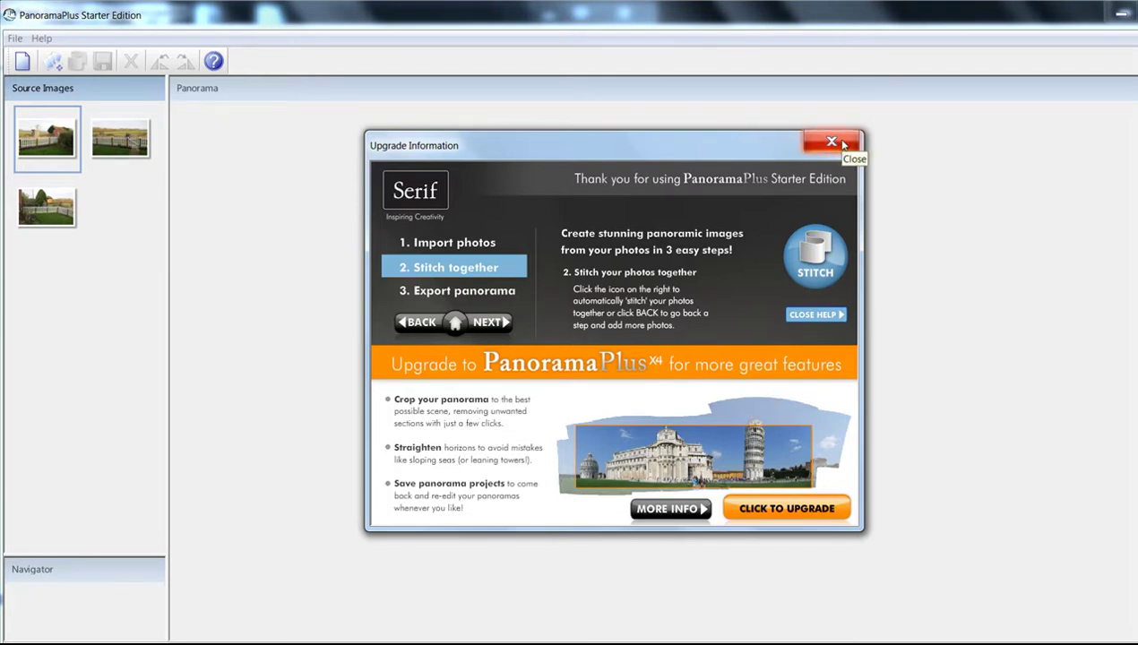
Close the Upgrade Information popup.
{"action": "left_click", "coordinate": [833, 142]}
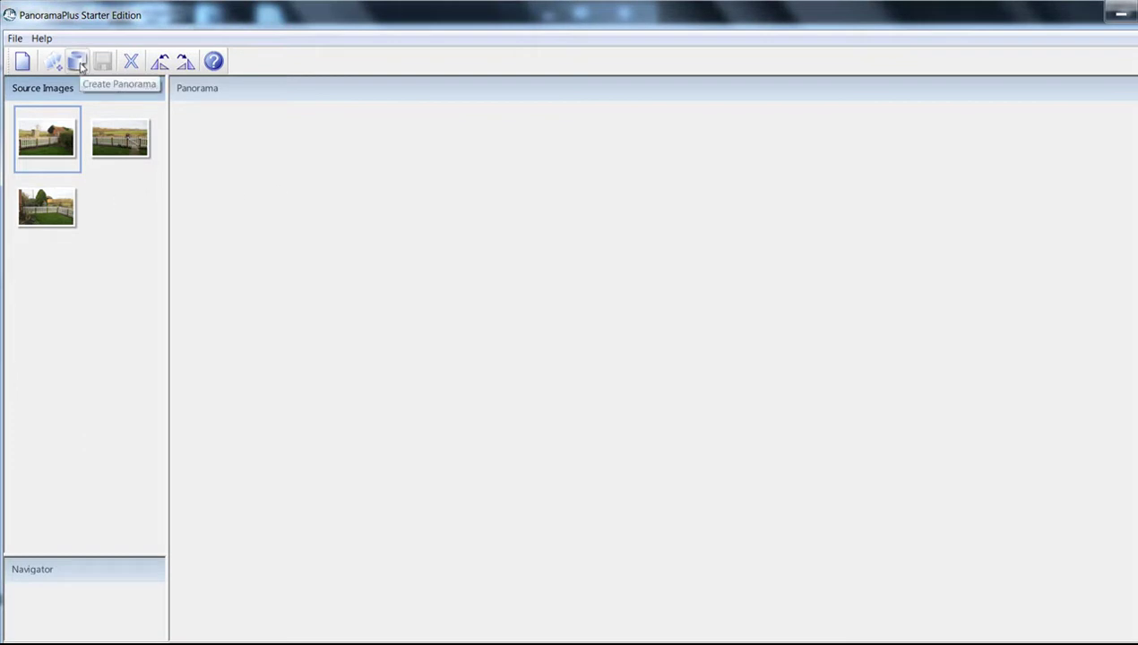
Run Create Panorama on the three fence photos and dismiss the Upgrade Information popup.
{"action": "left_click", "coordinate": [78, 63]}
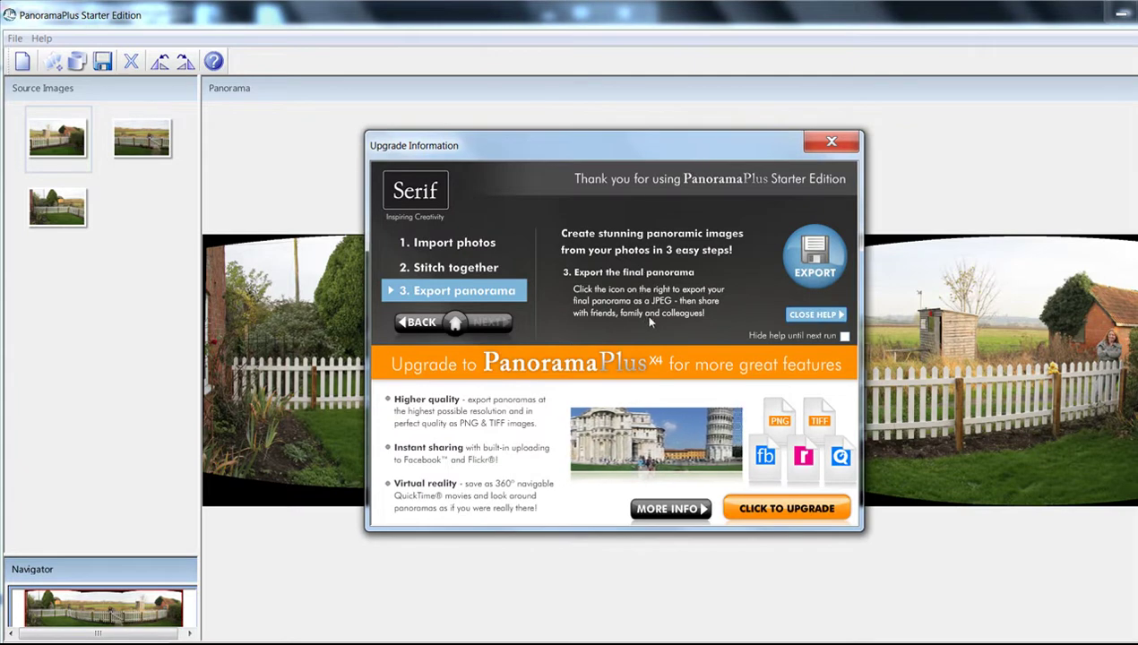
{"action": "left_click", "coordinate": [831, 141]}
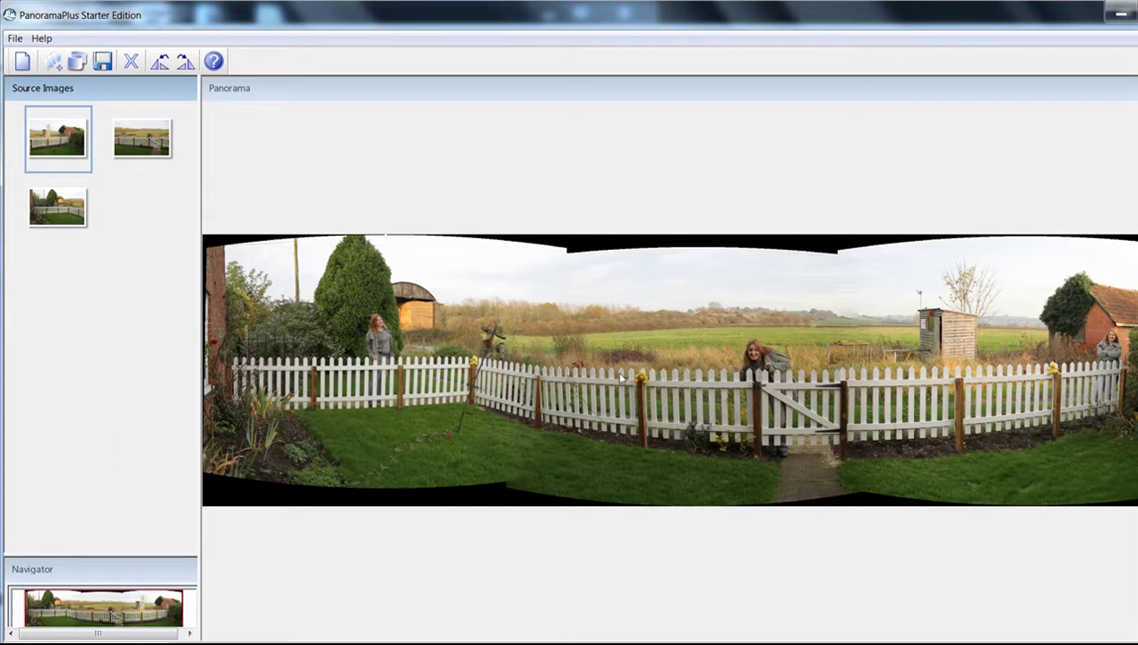
Export the stitched panorama as Panorama.jpg into the Desktop's panoramic folder.
{"action": "left_click", "coordinate": [102, 61]}
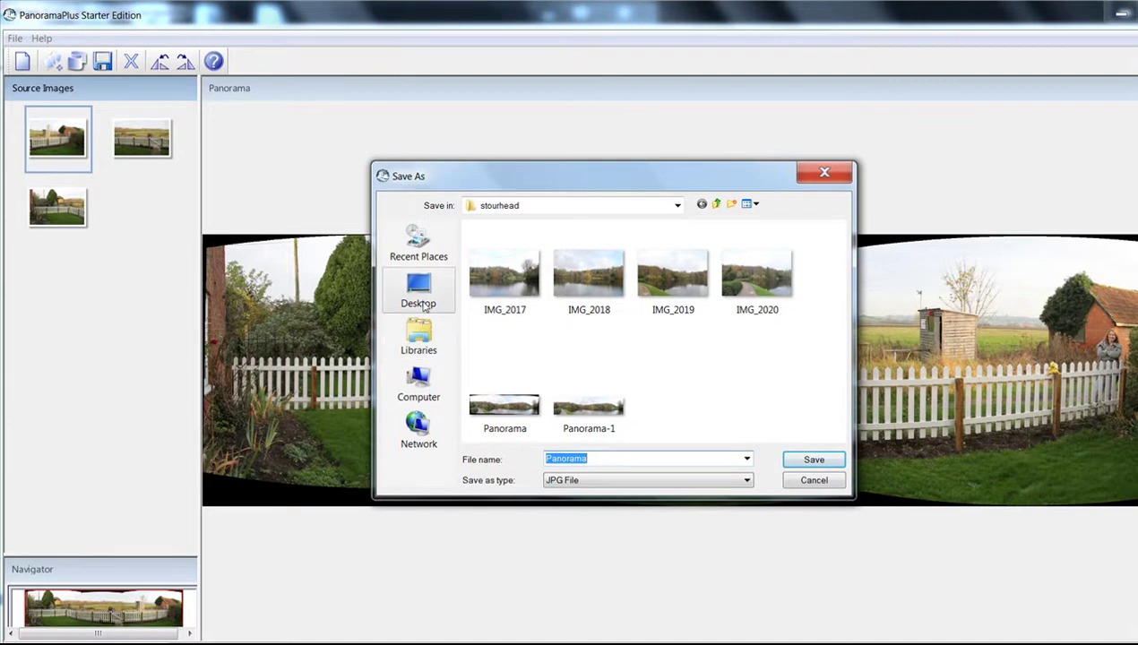
{"action": "left_click", "coordinate": [422, 303]}
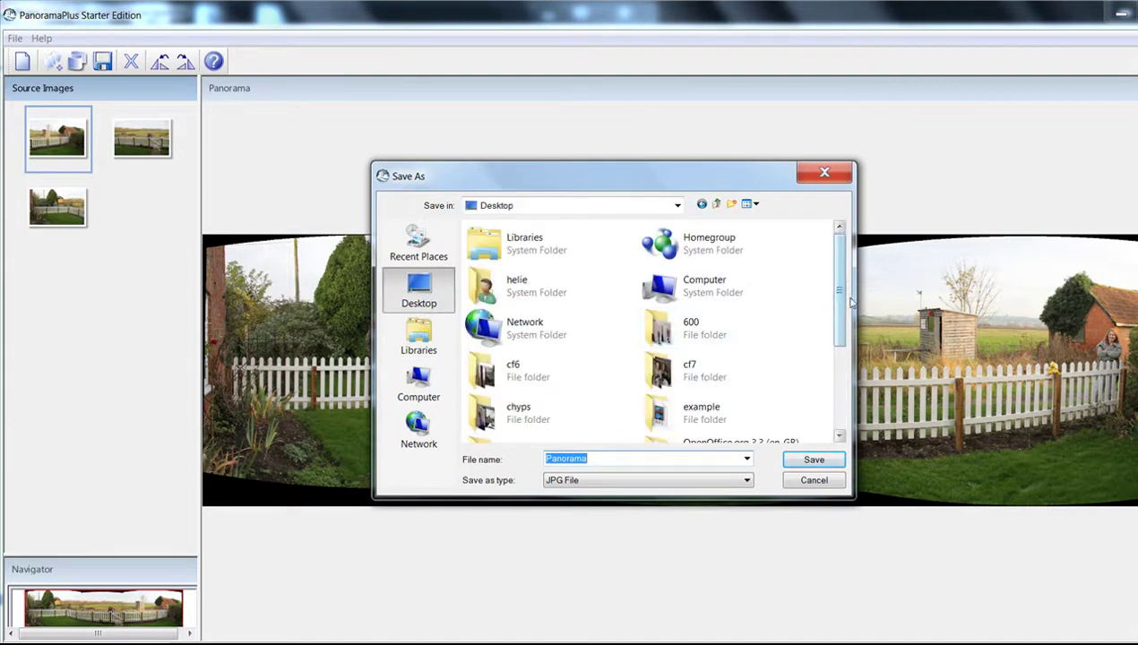
{"action": "left_click_drag", "start_coordinate": [843, 306], "coordinate": [834, 380]}
{"action": "double_click", "coordinate": [661, 355]}
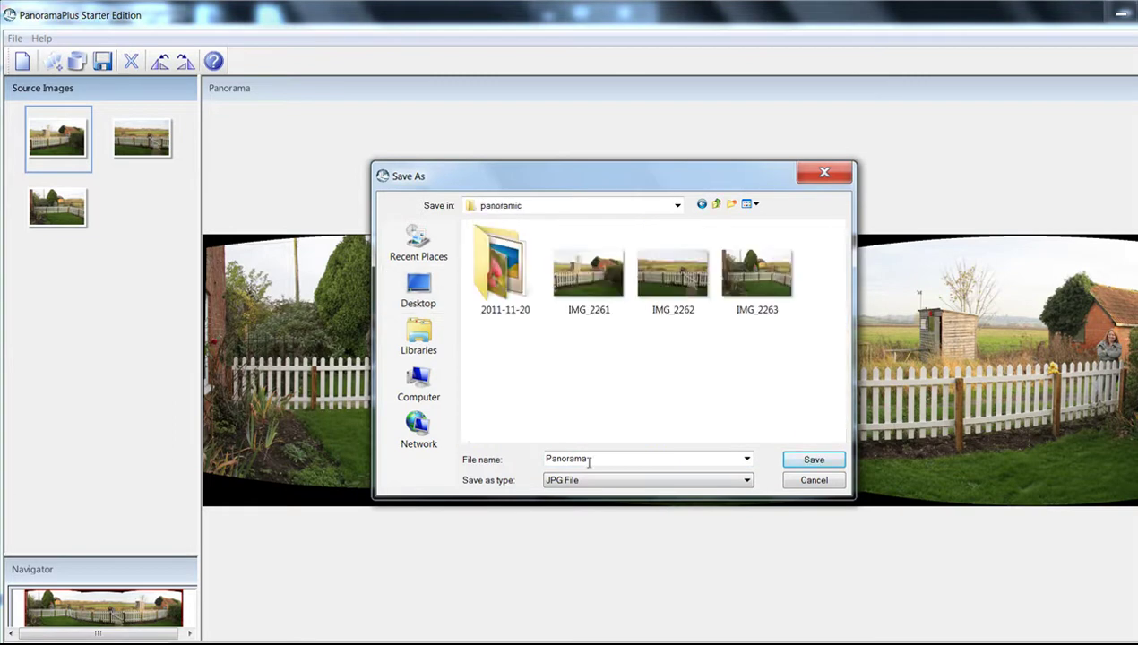
{"action": "double_click", "coordinate": [597, 460]}
{"action": "left_click", "coordinate": [597, 460]}
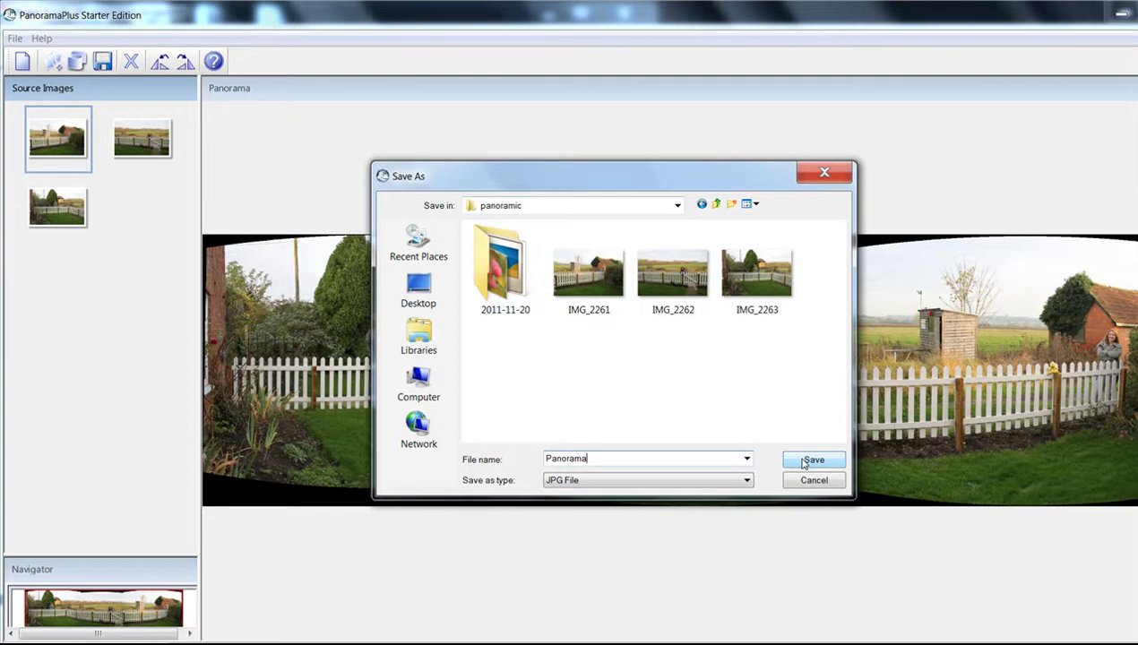
{"action": "left_click", "coordinate": [804, 461]}
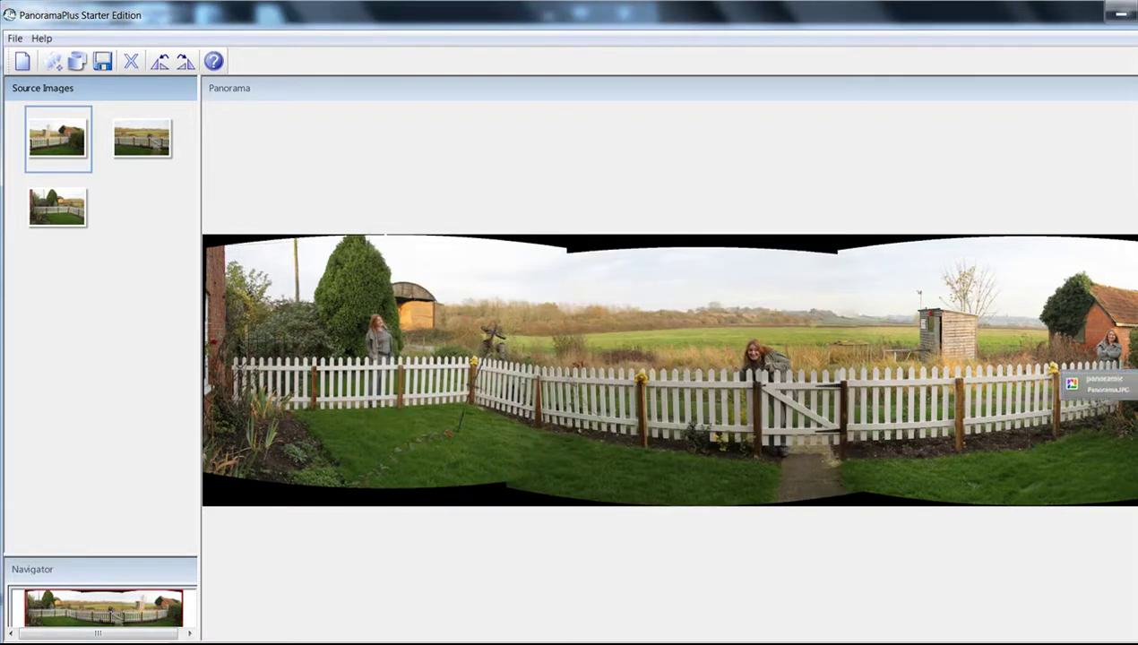
Open Panorama.JPG from the panoramic folder window so it displays in Picasa 3.
{"action": "mouse_move", "coordinate": [271, 641]}
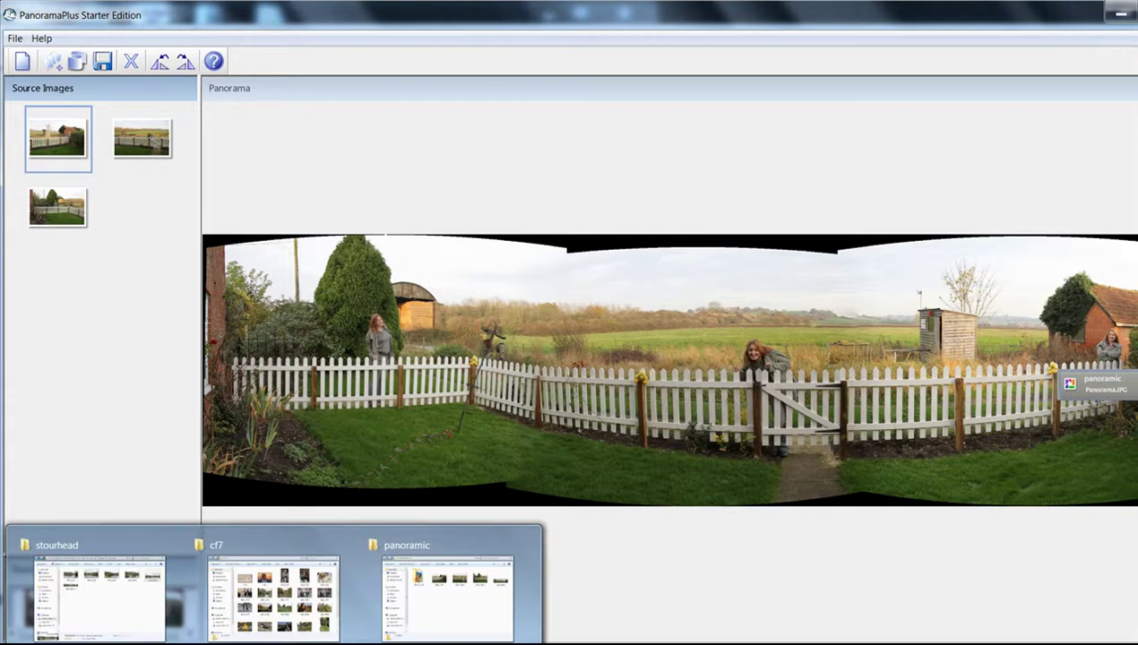
{"action": "left_click", "coordinate": [410, 549]}
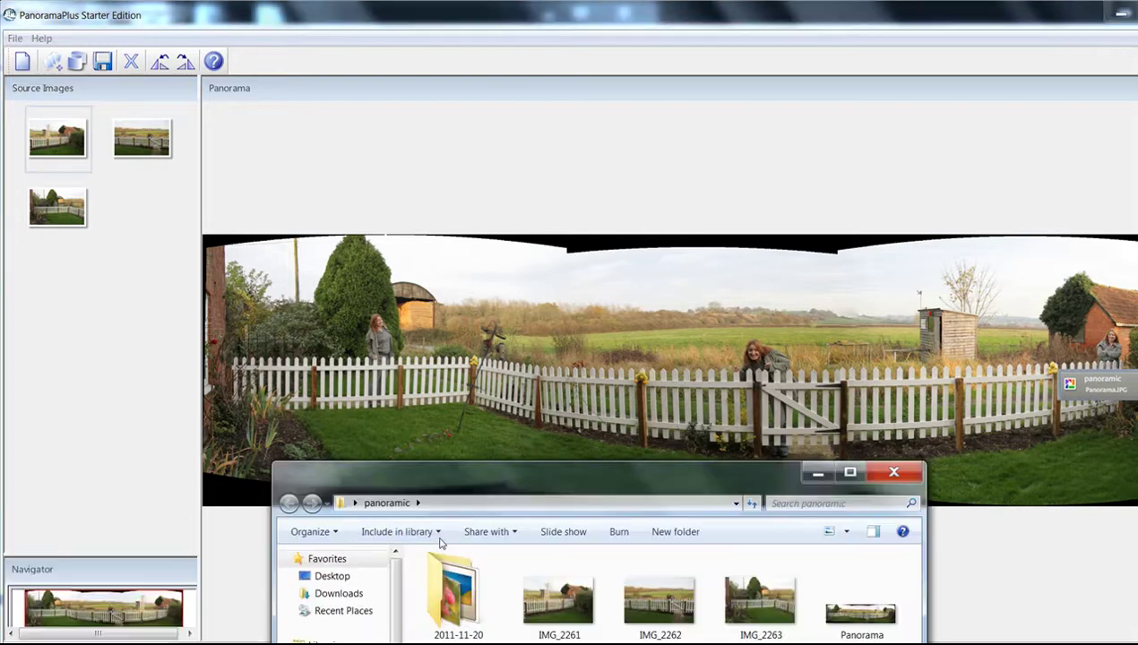
{"action": "double_click", "coordinate": [865, 619]}
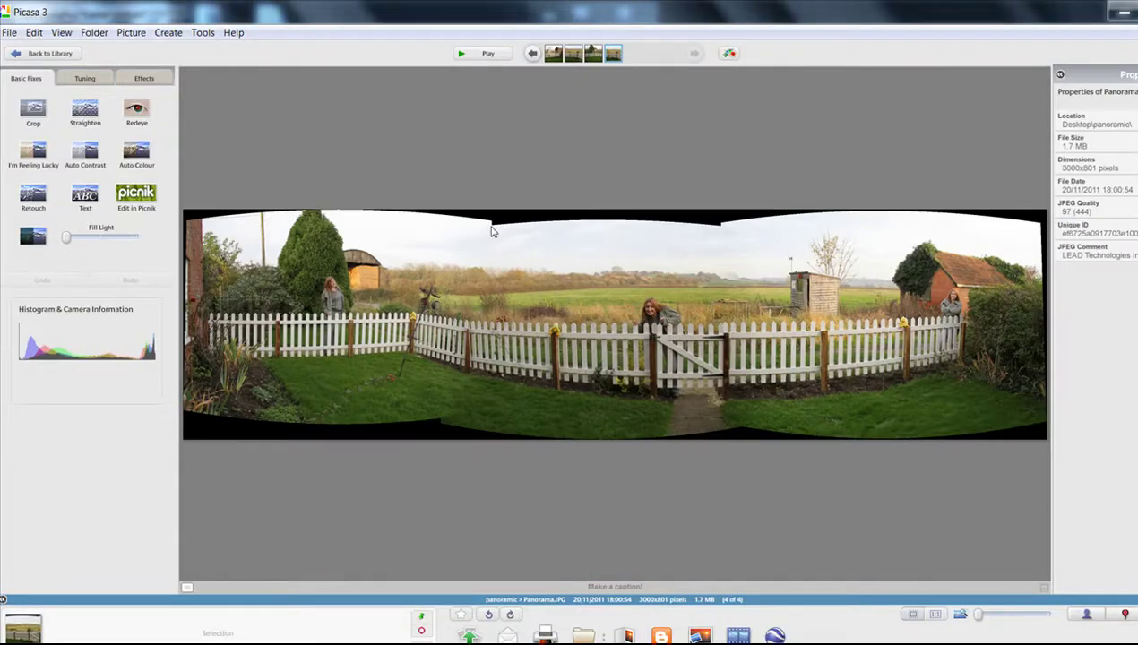
Crop the panorama to 2938 x 645, trimming the black borders at top and bottom.
{"action": "left_click", "coordinate": [33, 112]}
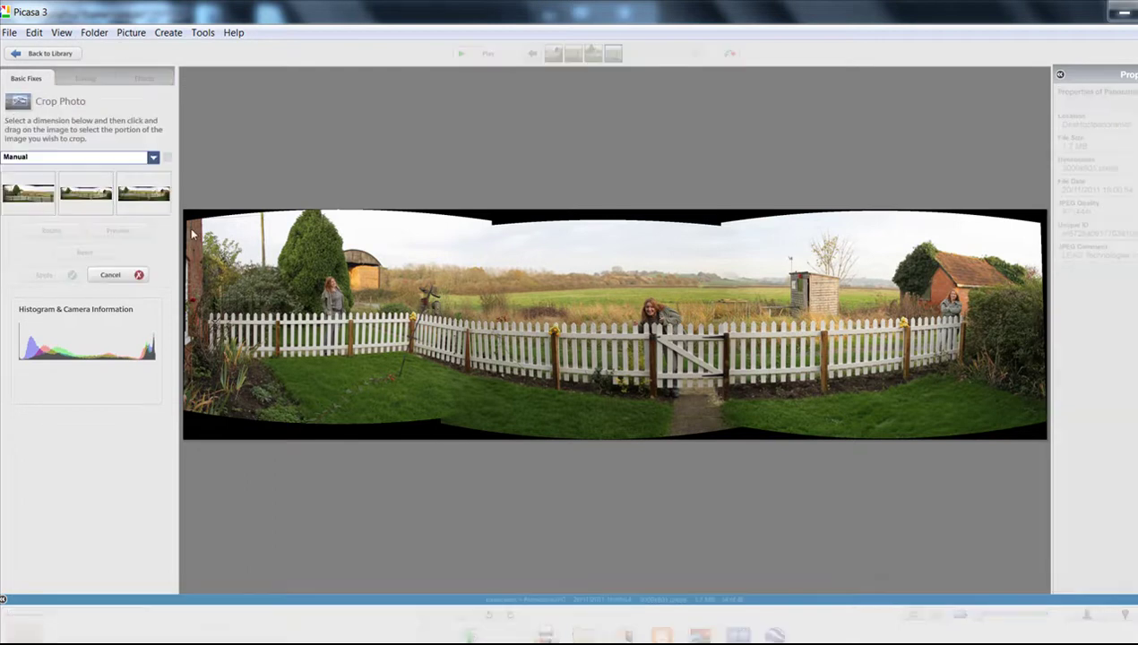
{"action": "left_click_drag", "start_coordinate": [190, 223], "coordinate": [1038, 423]}
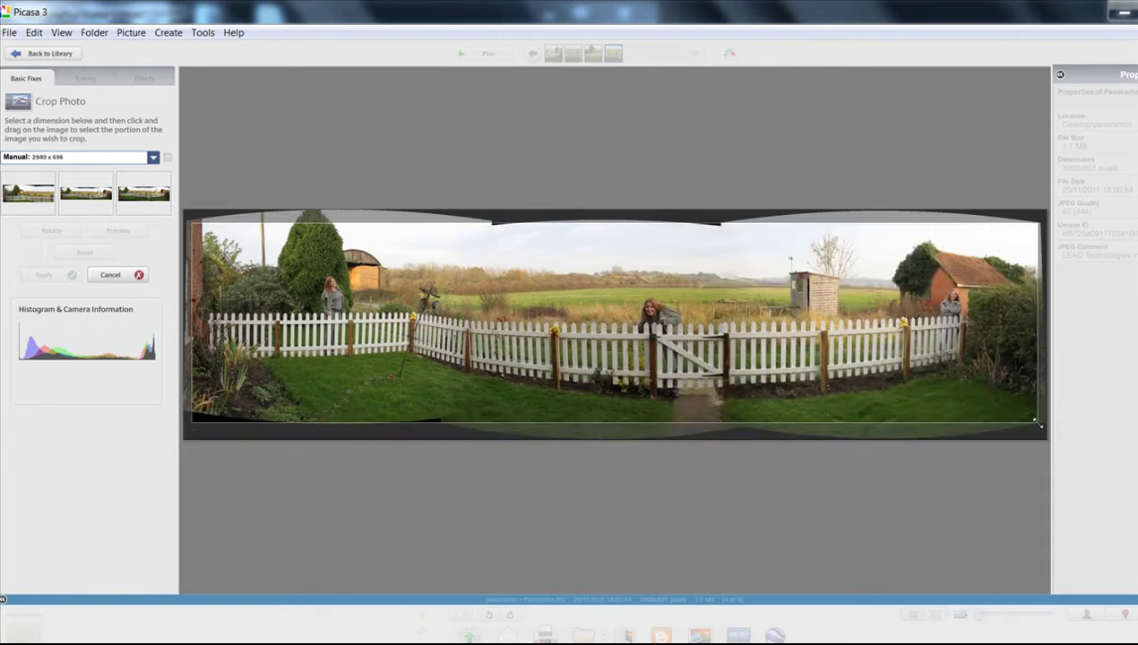
{"action": "left_click_drag", "start_coordinate": [531, 226], "coordinate": [530, 226]}
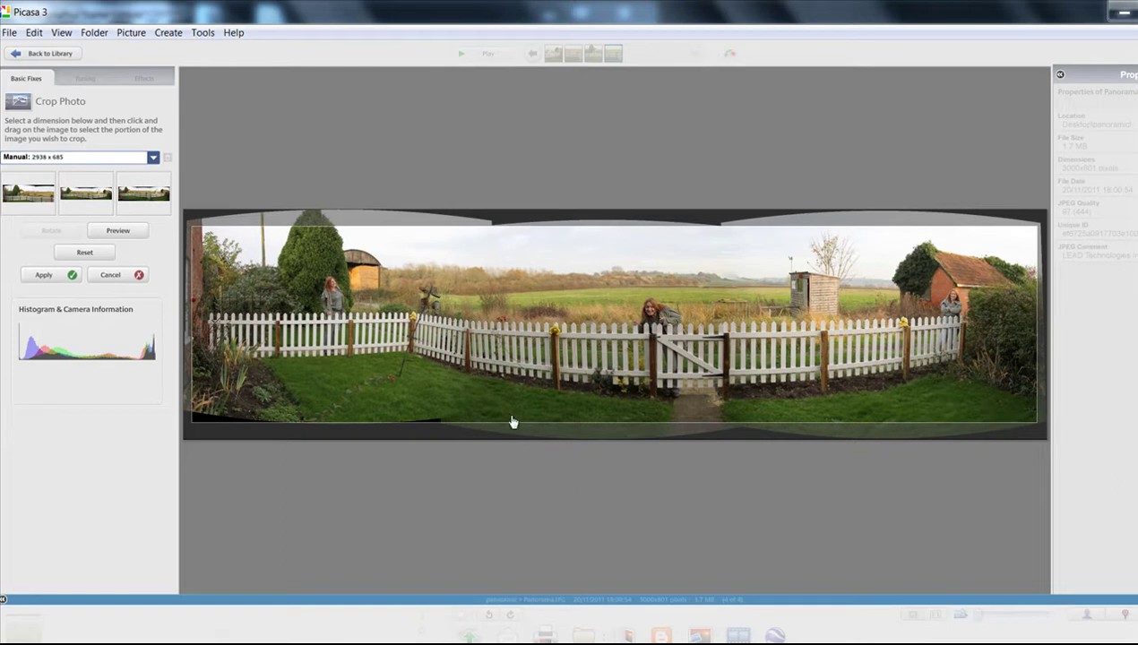
{"action": "left_click_drag", "start_coordinate": [511, 419], "coordinate": [515, 412]}
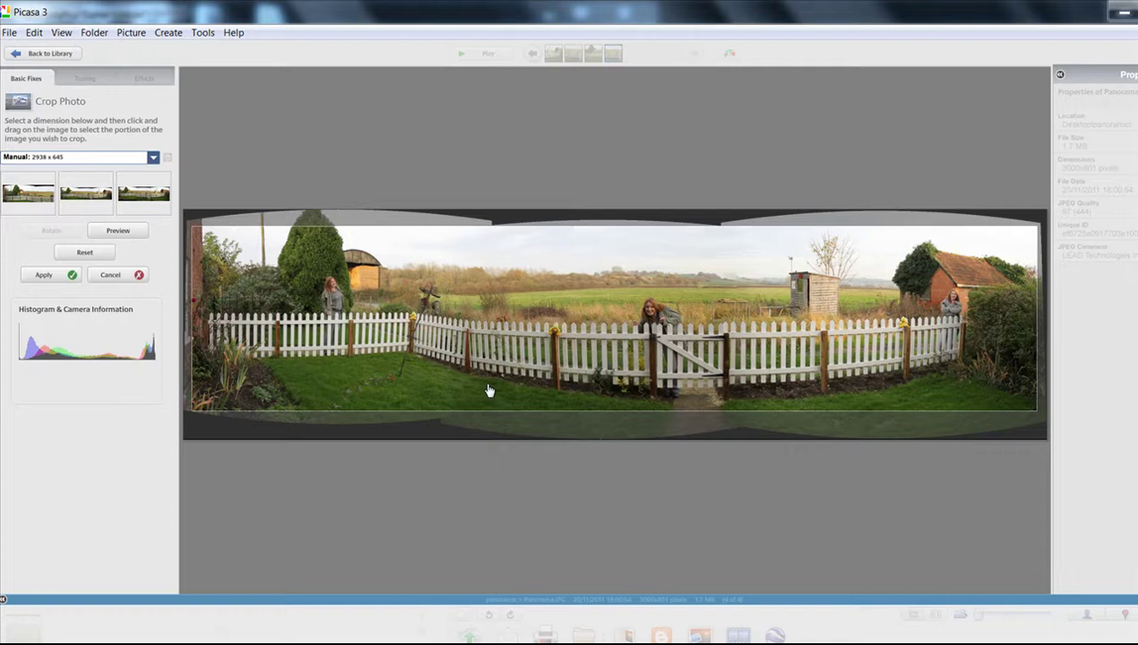
{"action": "key", "text": "Return"}
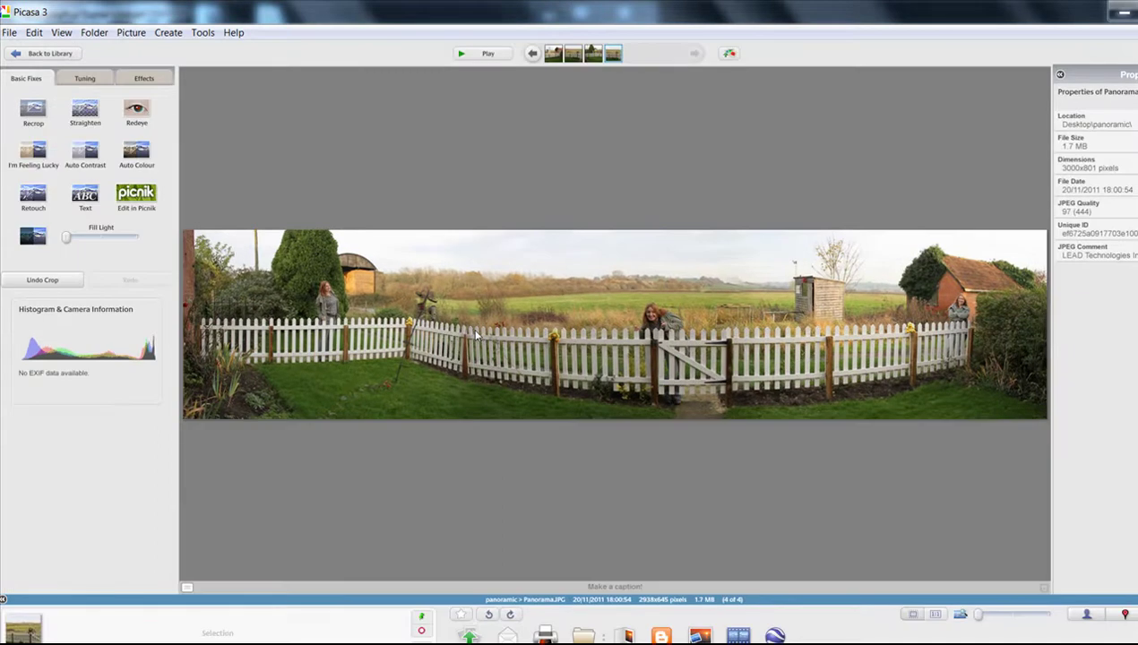